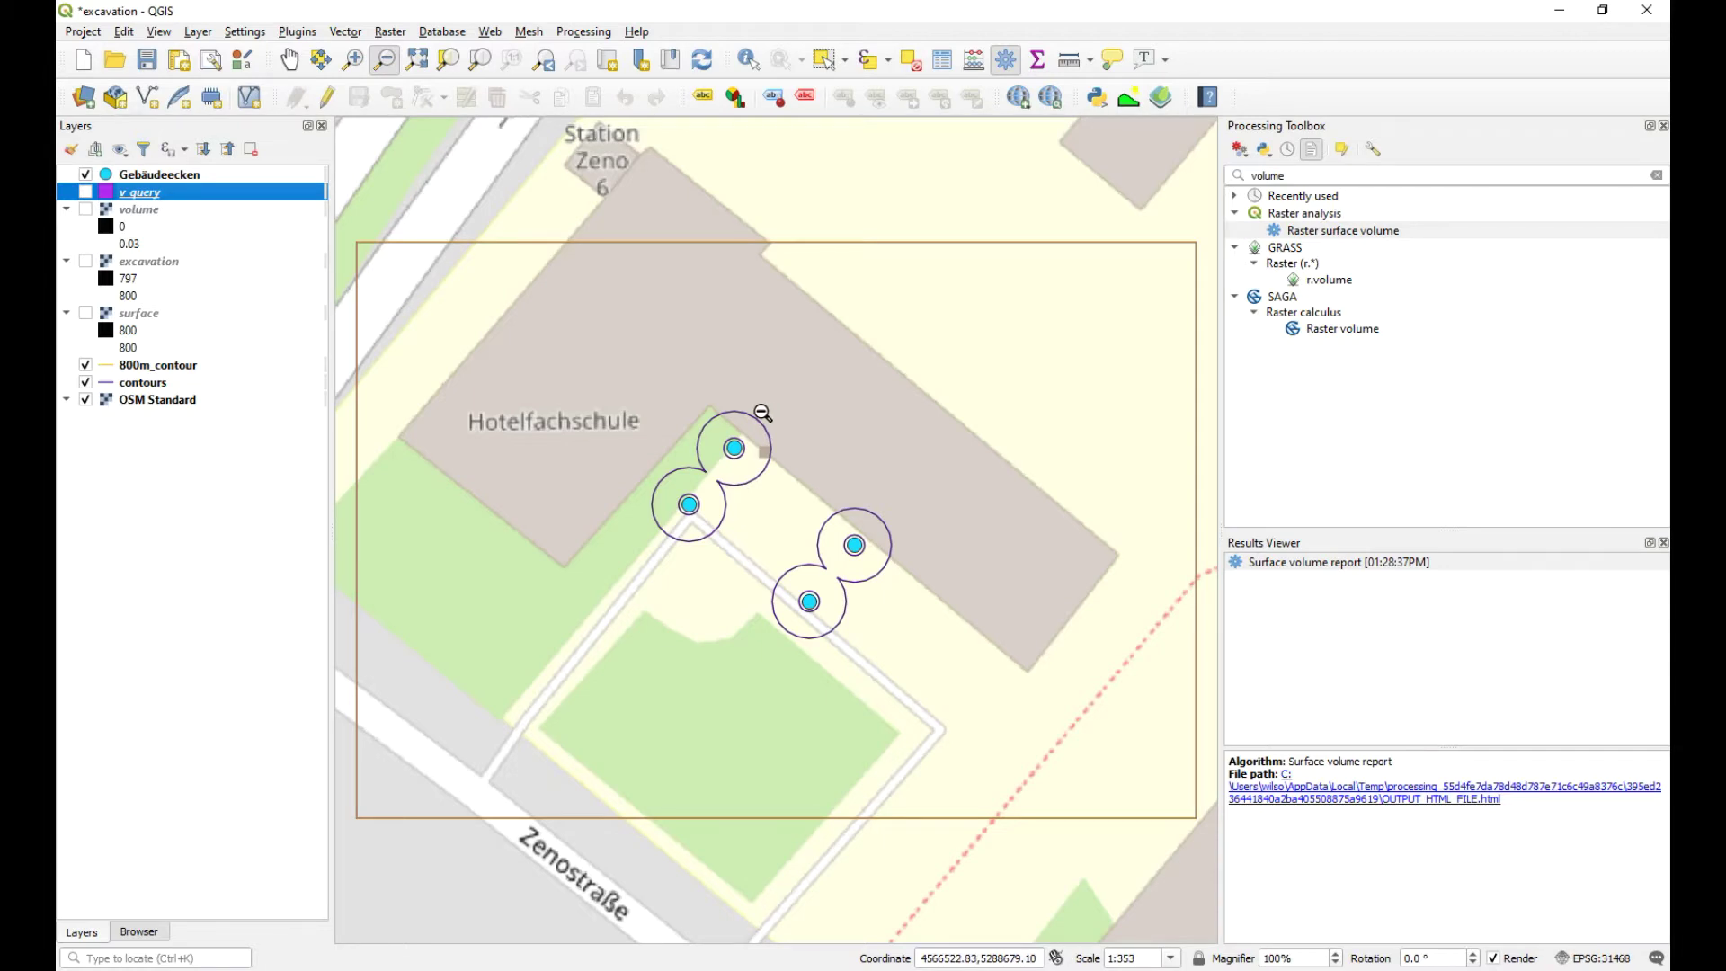
# Open the context menu of the v_query layer in the Layers panel
pyautogui.rightClick(178, 192)
# Open the v_query attribute table, shrink it to reveal the map, and open the surface volume report
pyautogui.click(286, 432)
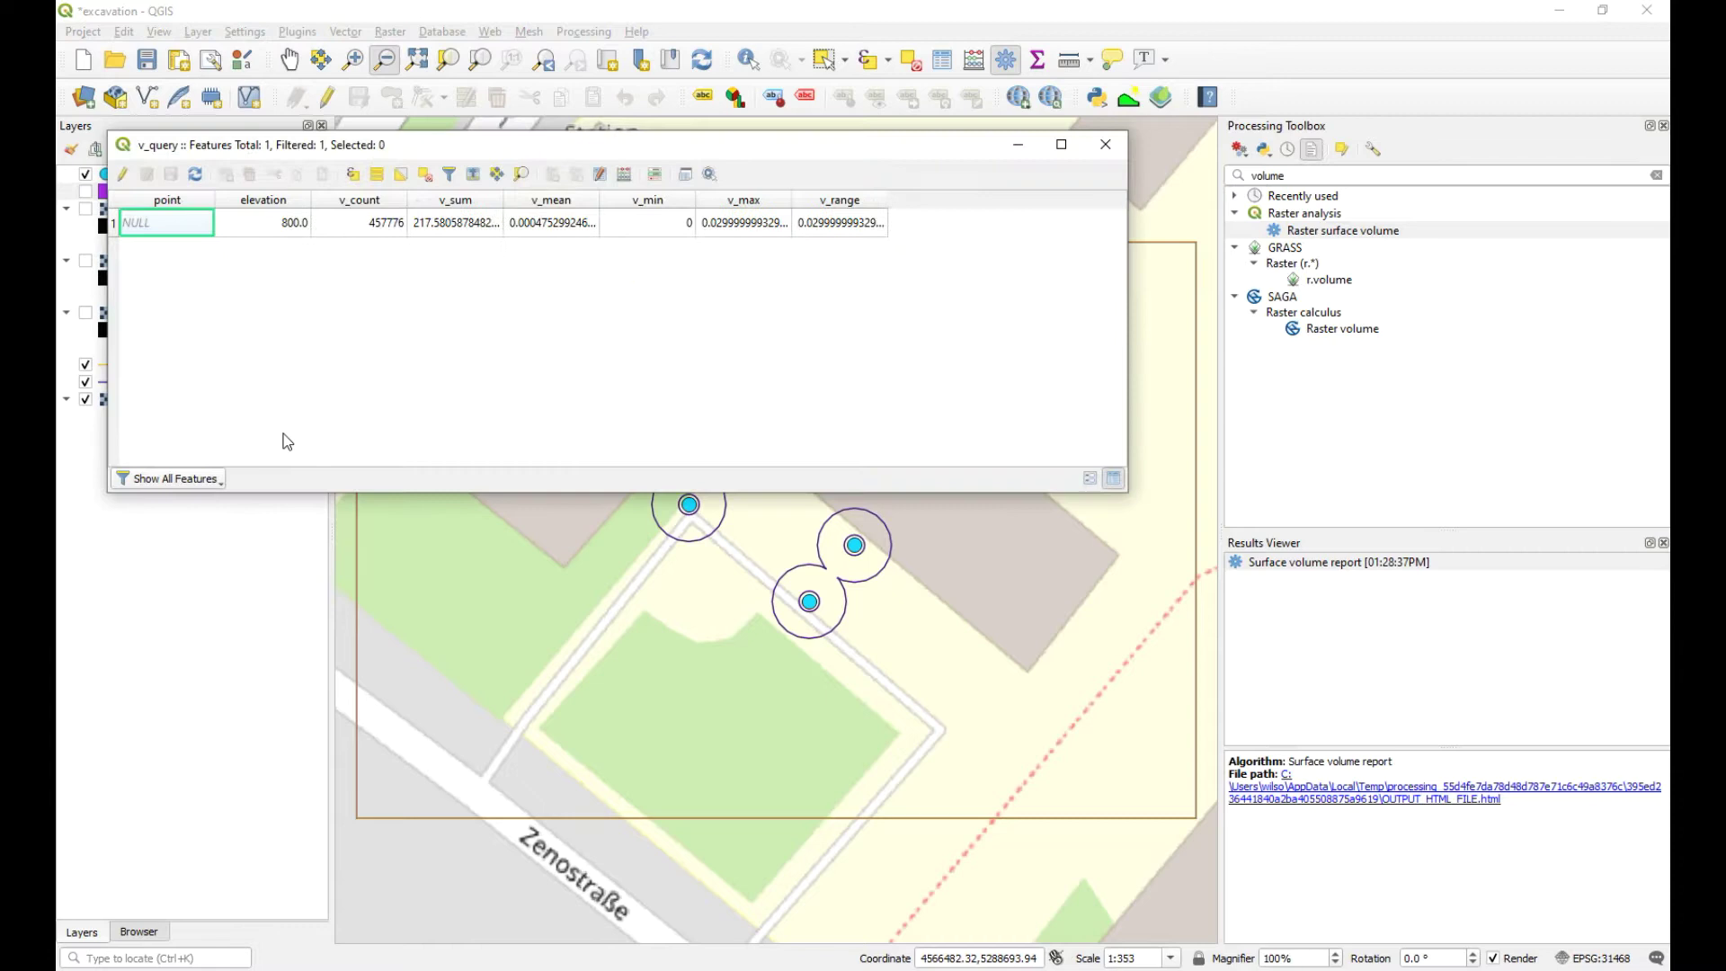
pyautogui.moveTo(1119, 503); pyautogui.dragTo(954, 330)
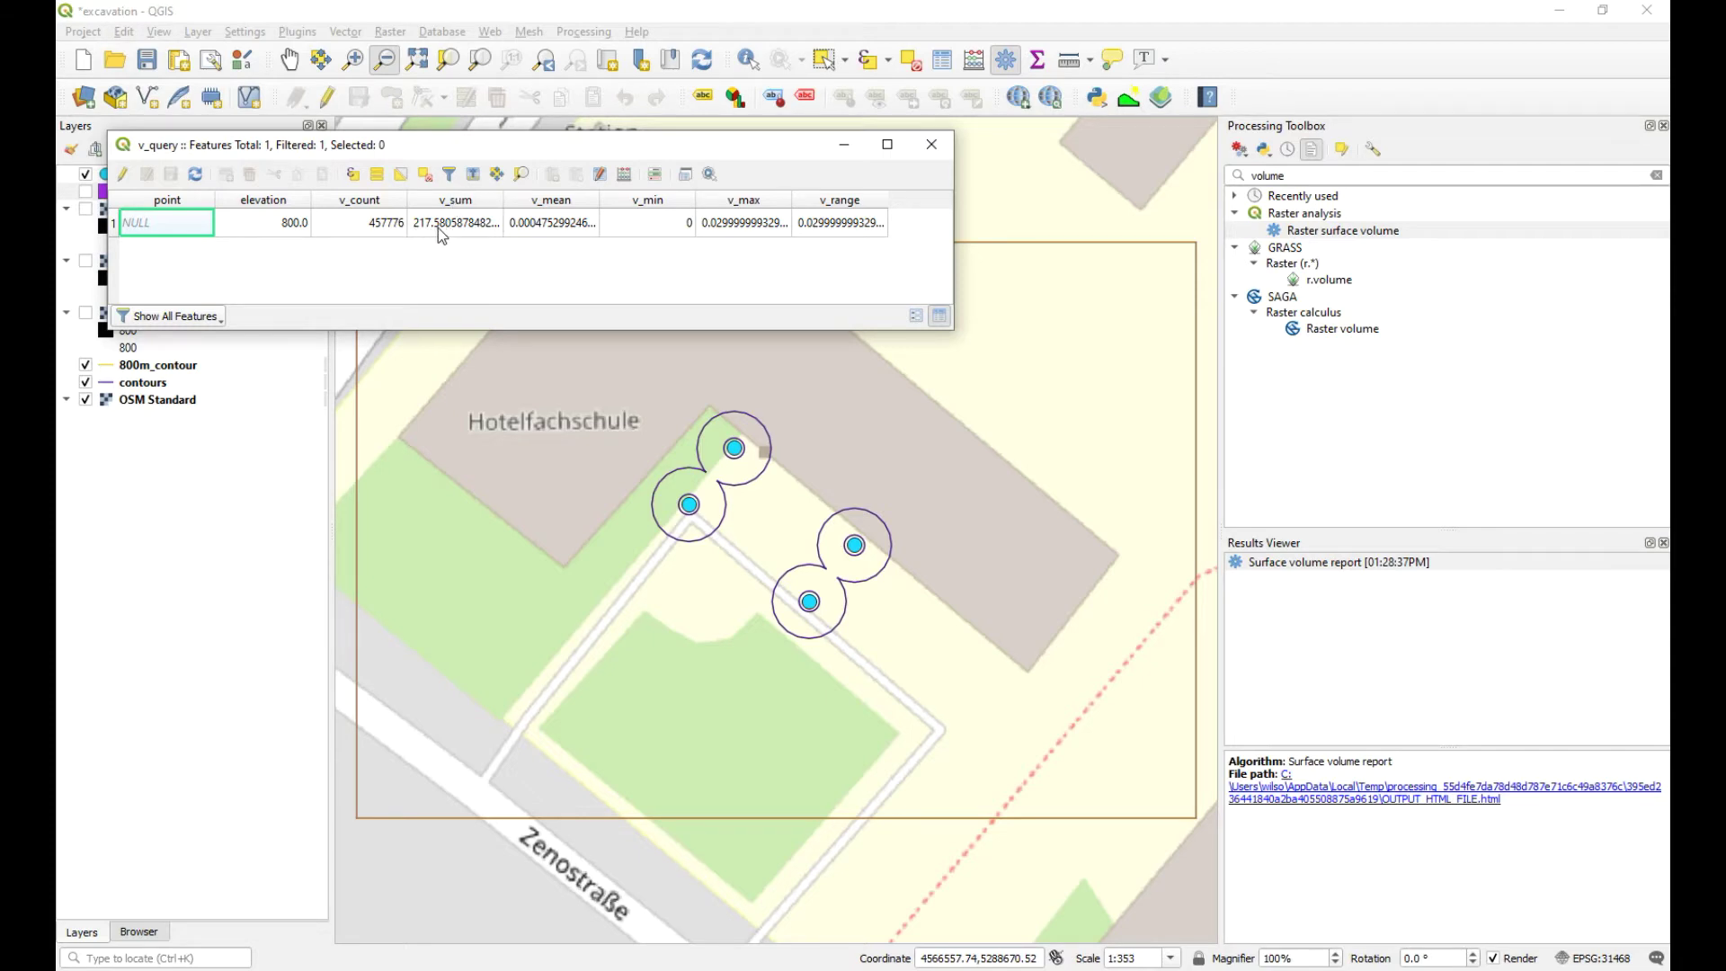
pyautogui.click(1302, 798)
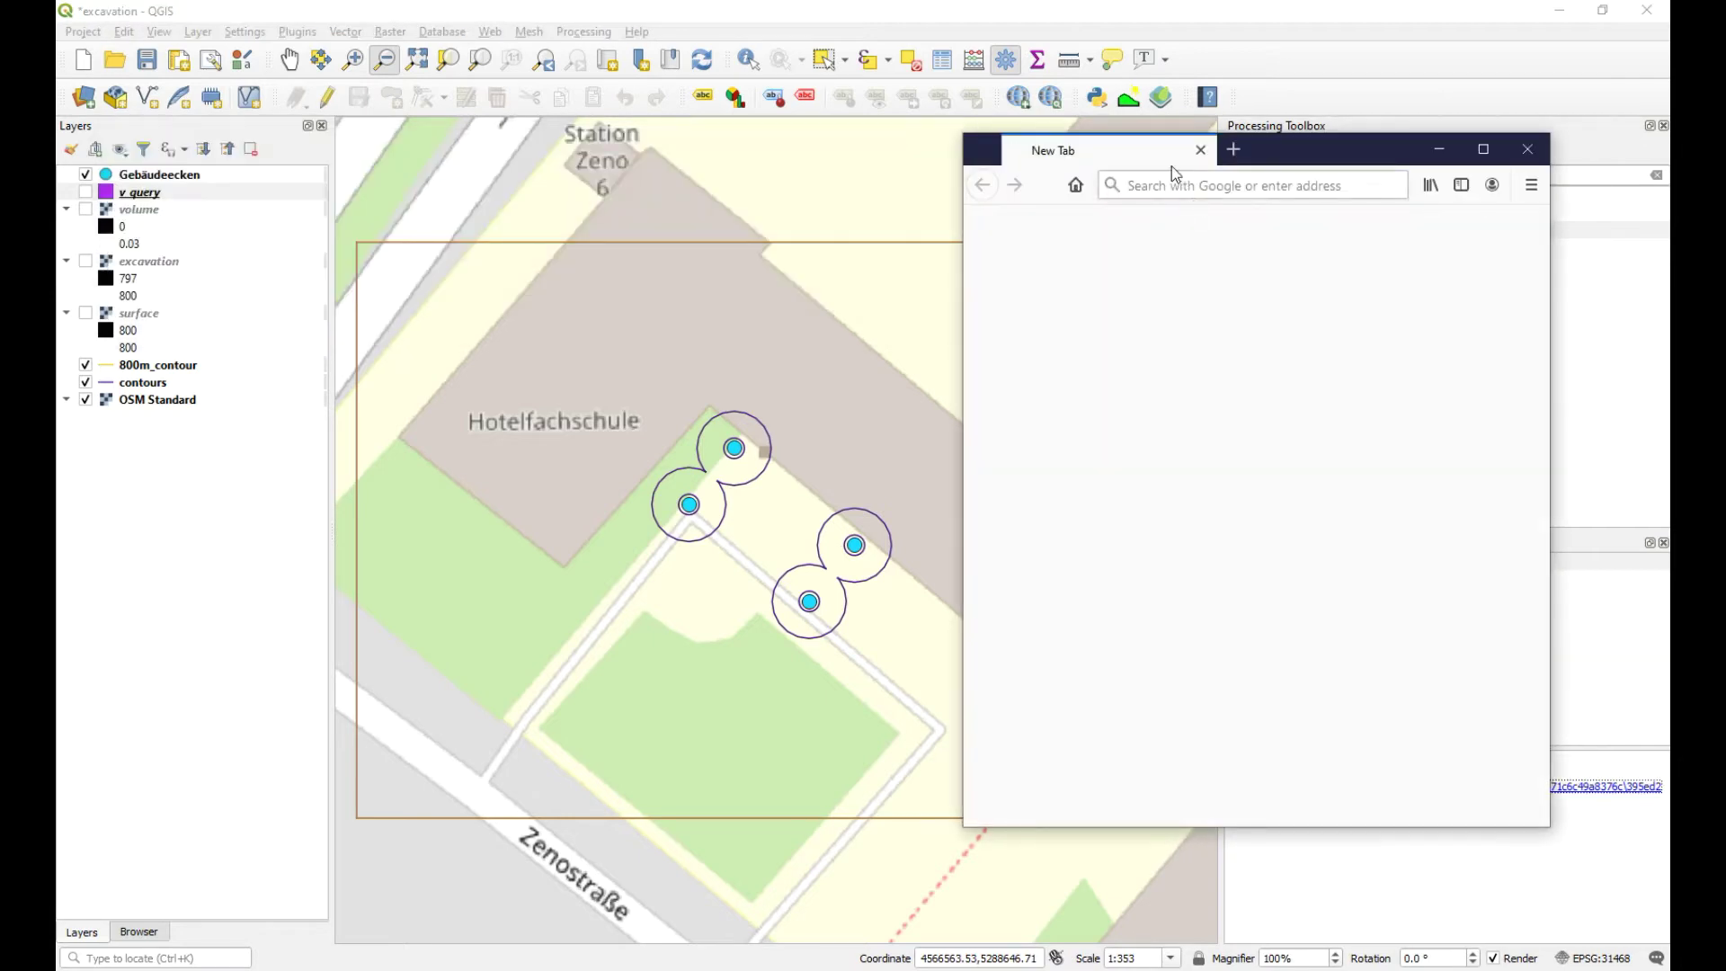
# Move the Firefox report window higher on screen, then refresh the bare desktop
pyautogui.moveTo(1294, 166); pyautogui.dragTo(1342, 144)
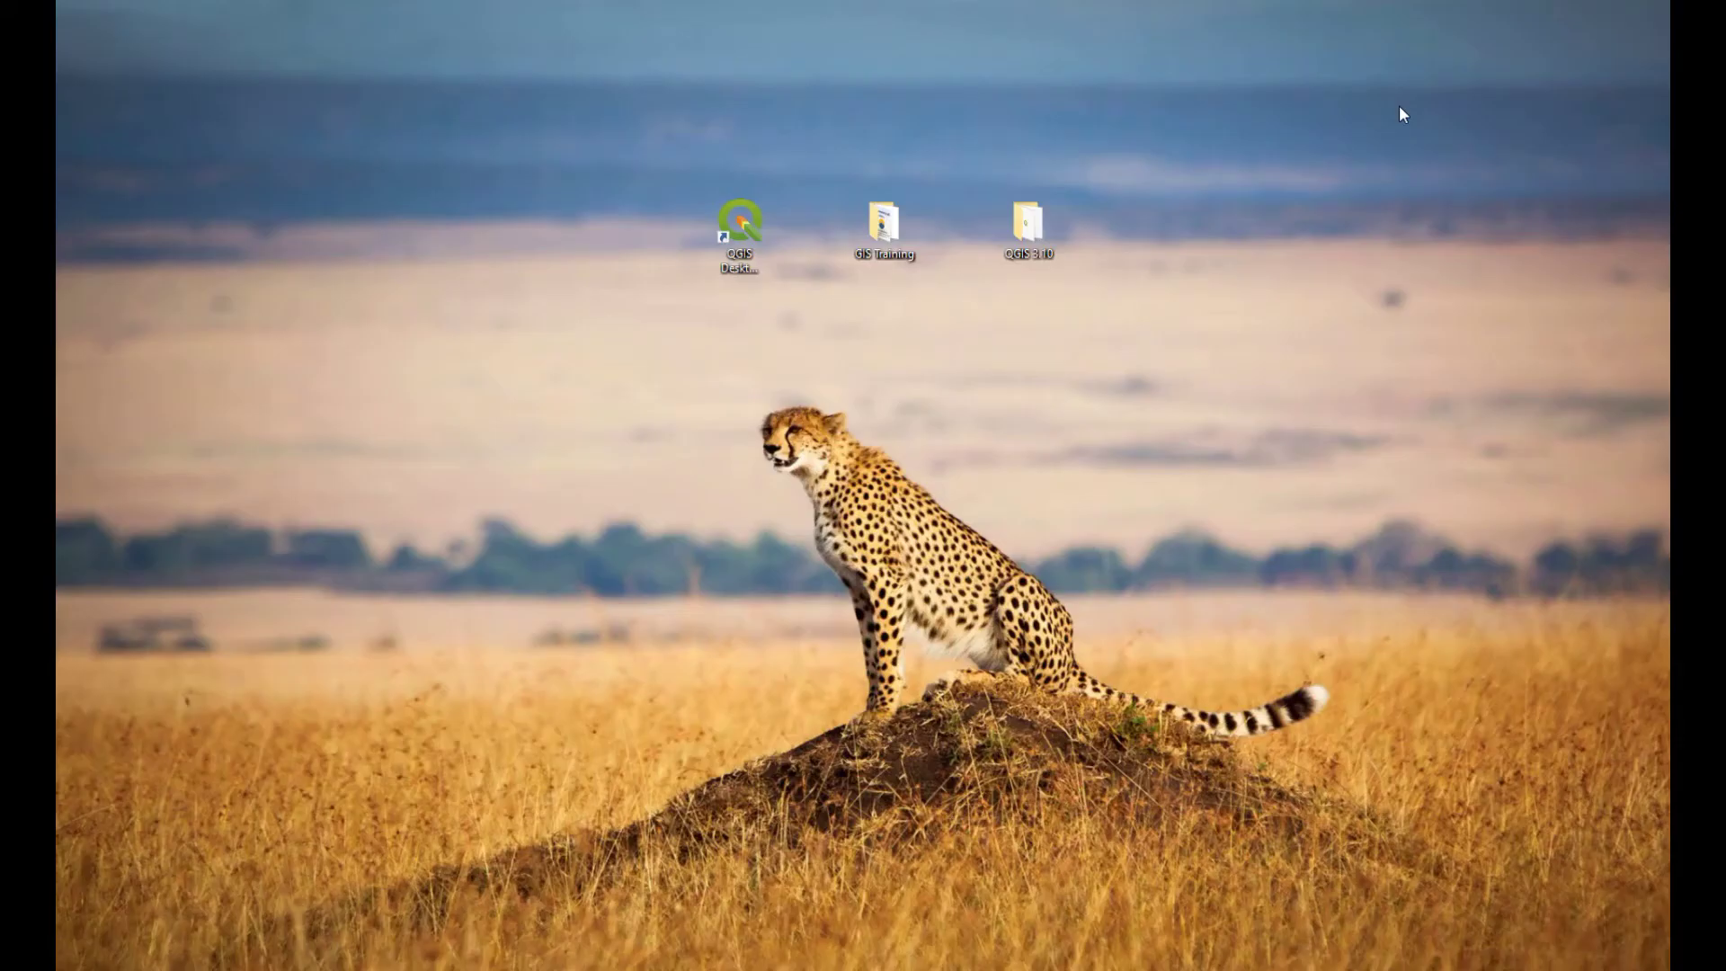
pyautogui.press('F5')
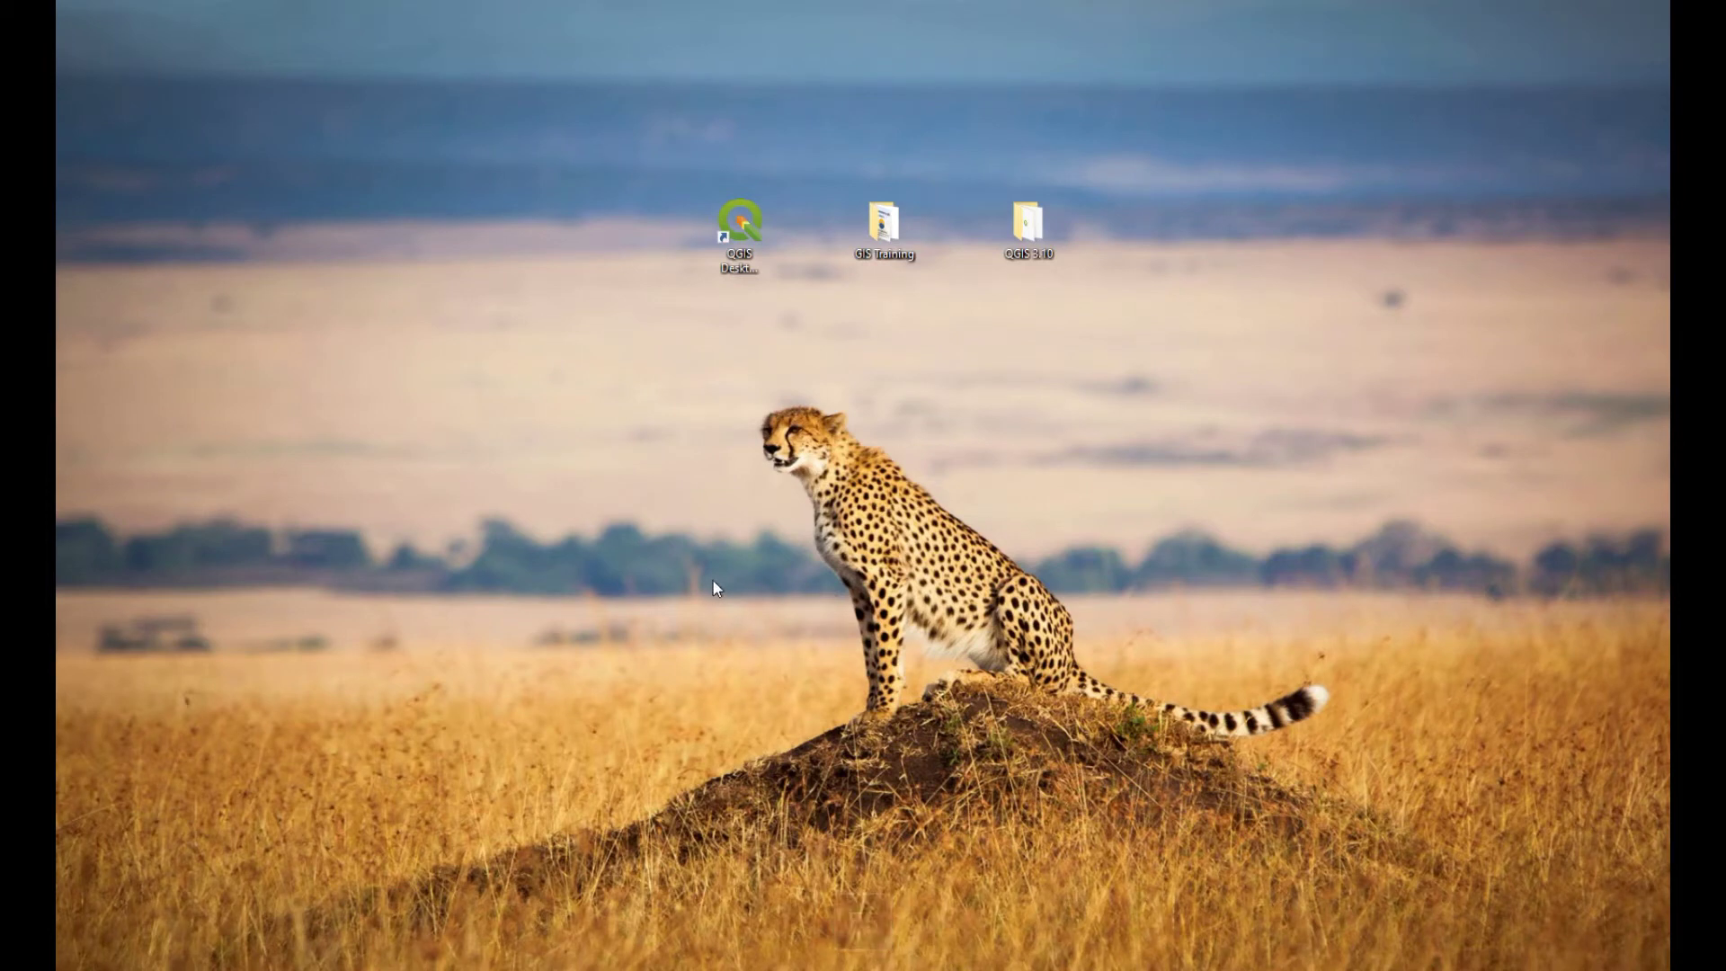
# Add a new desktop folder called 'volume' and open it in File Explorer
pyautogui.rightClick(568, 429)
pyautogui.moveTo(687, 664)
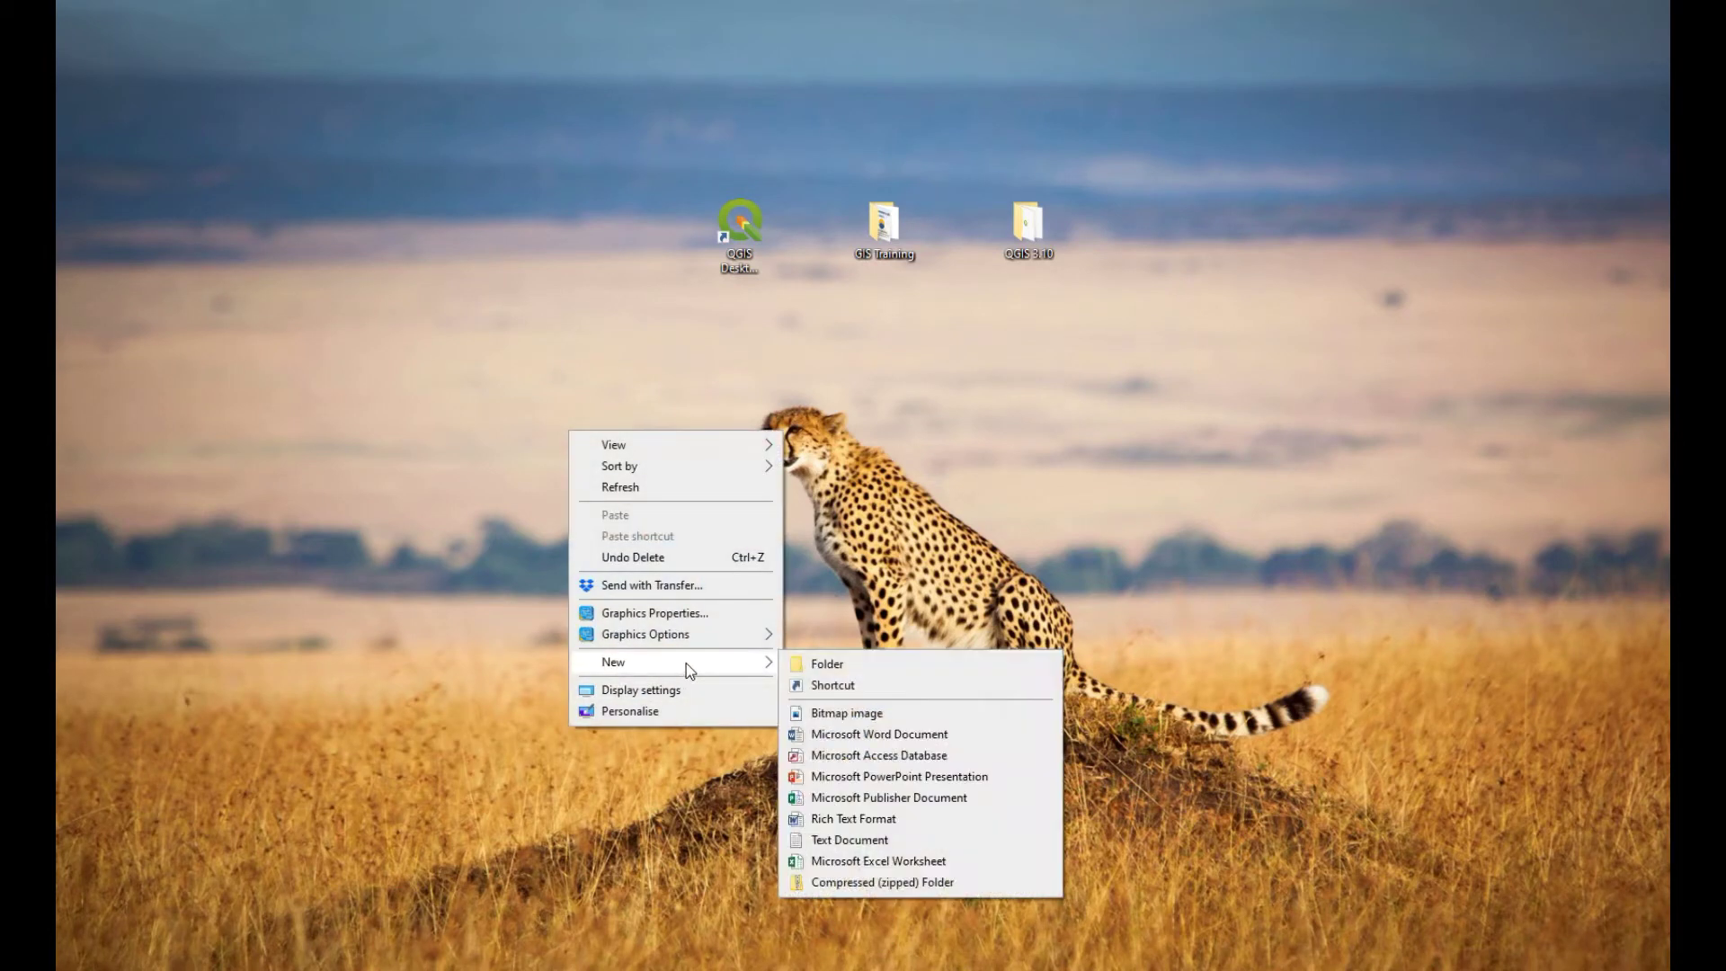
pyautogui.click(884, 669)
pyautogui.write('vo')
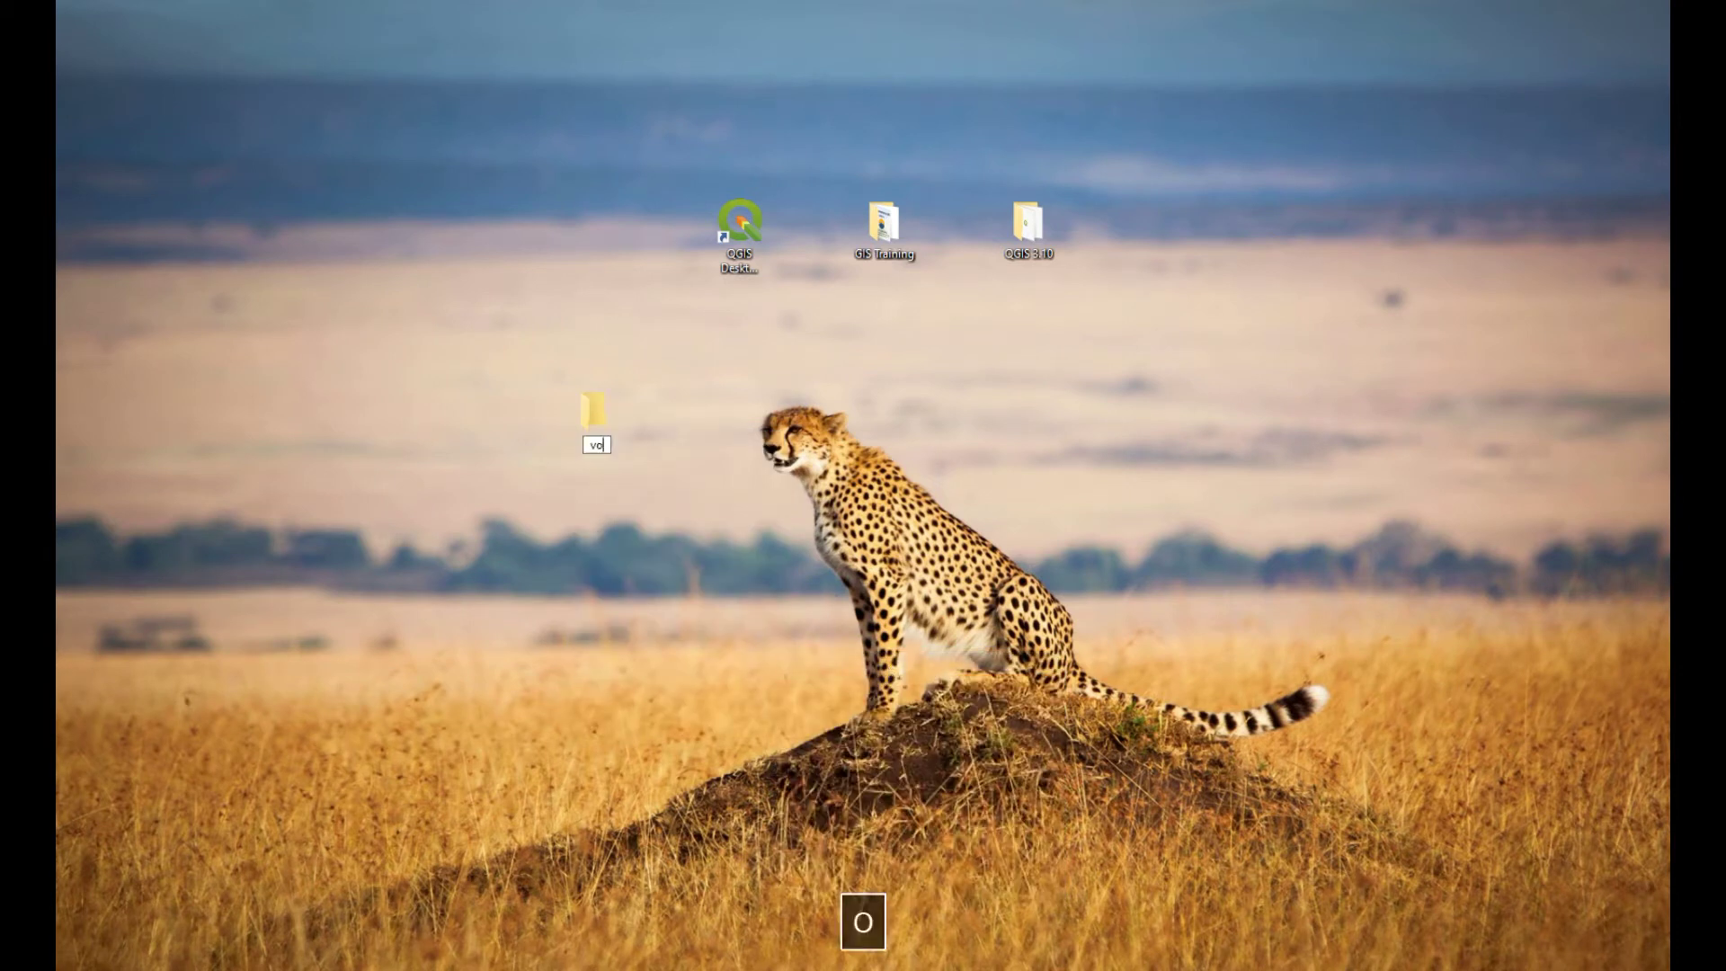
pyautogui.write('lume')
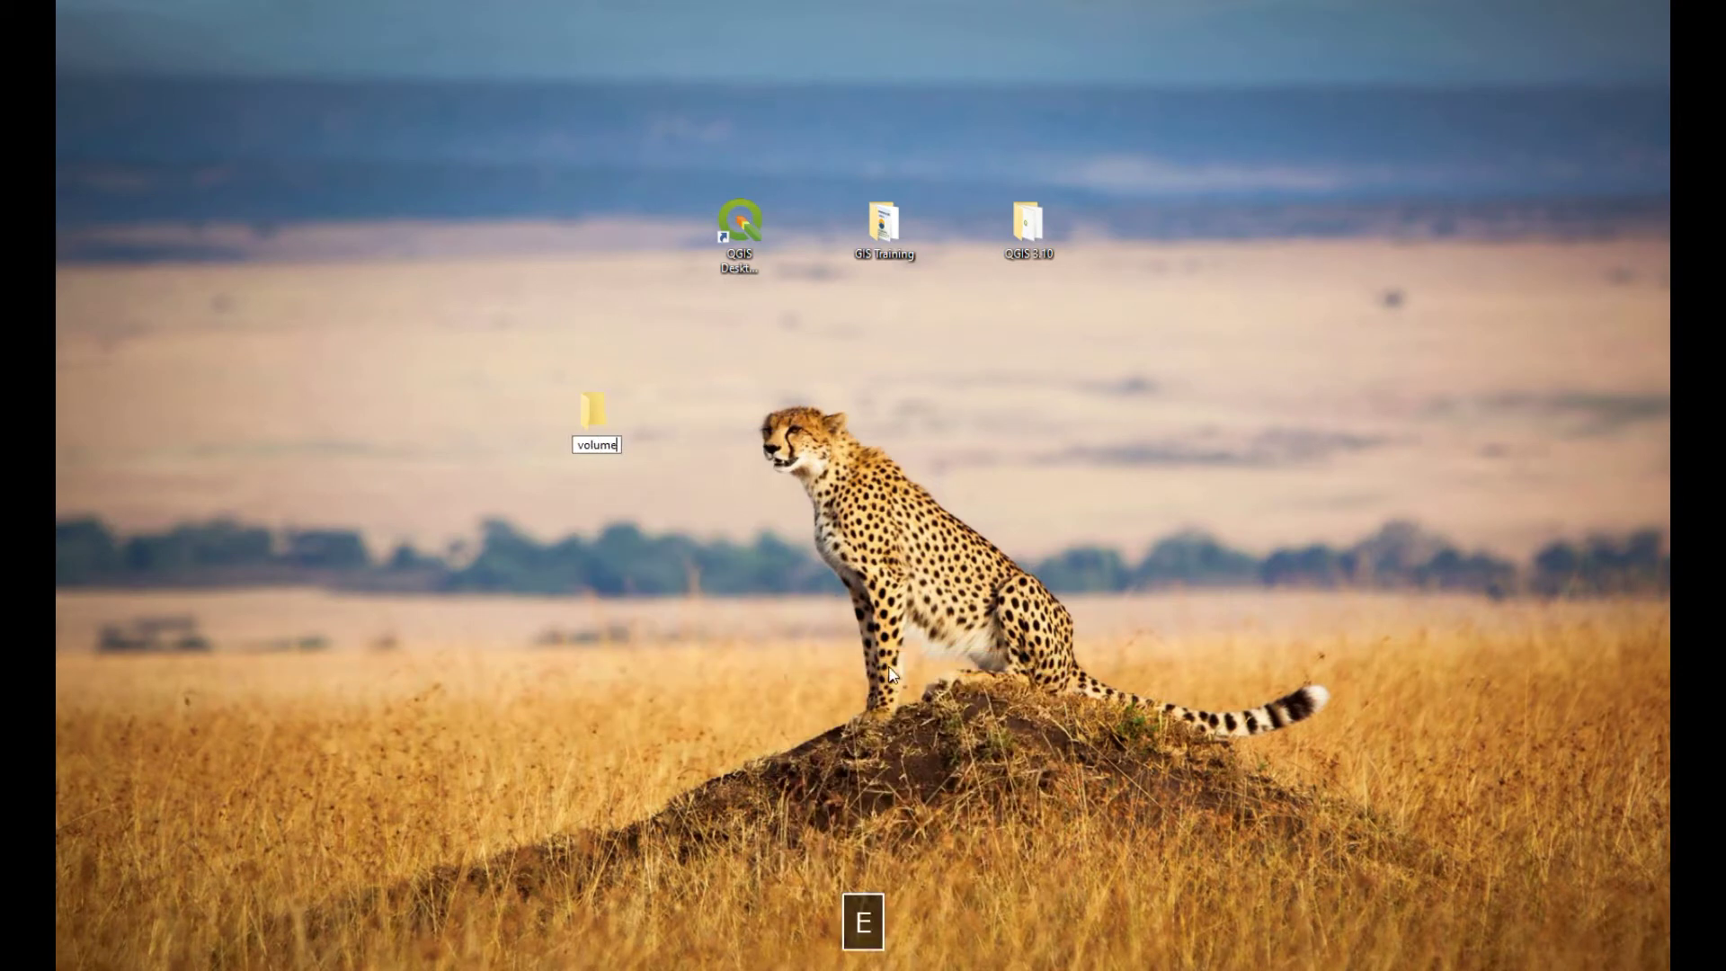
pyautogui.press('Return')
pyautogui.doubleClick(591, 408)
# Create two subfolders, 'project' and 'data', inside the volume folder
pyautogui.rightClick(645, 408)
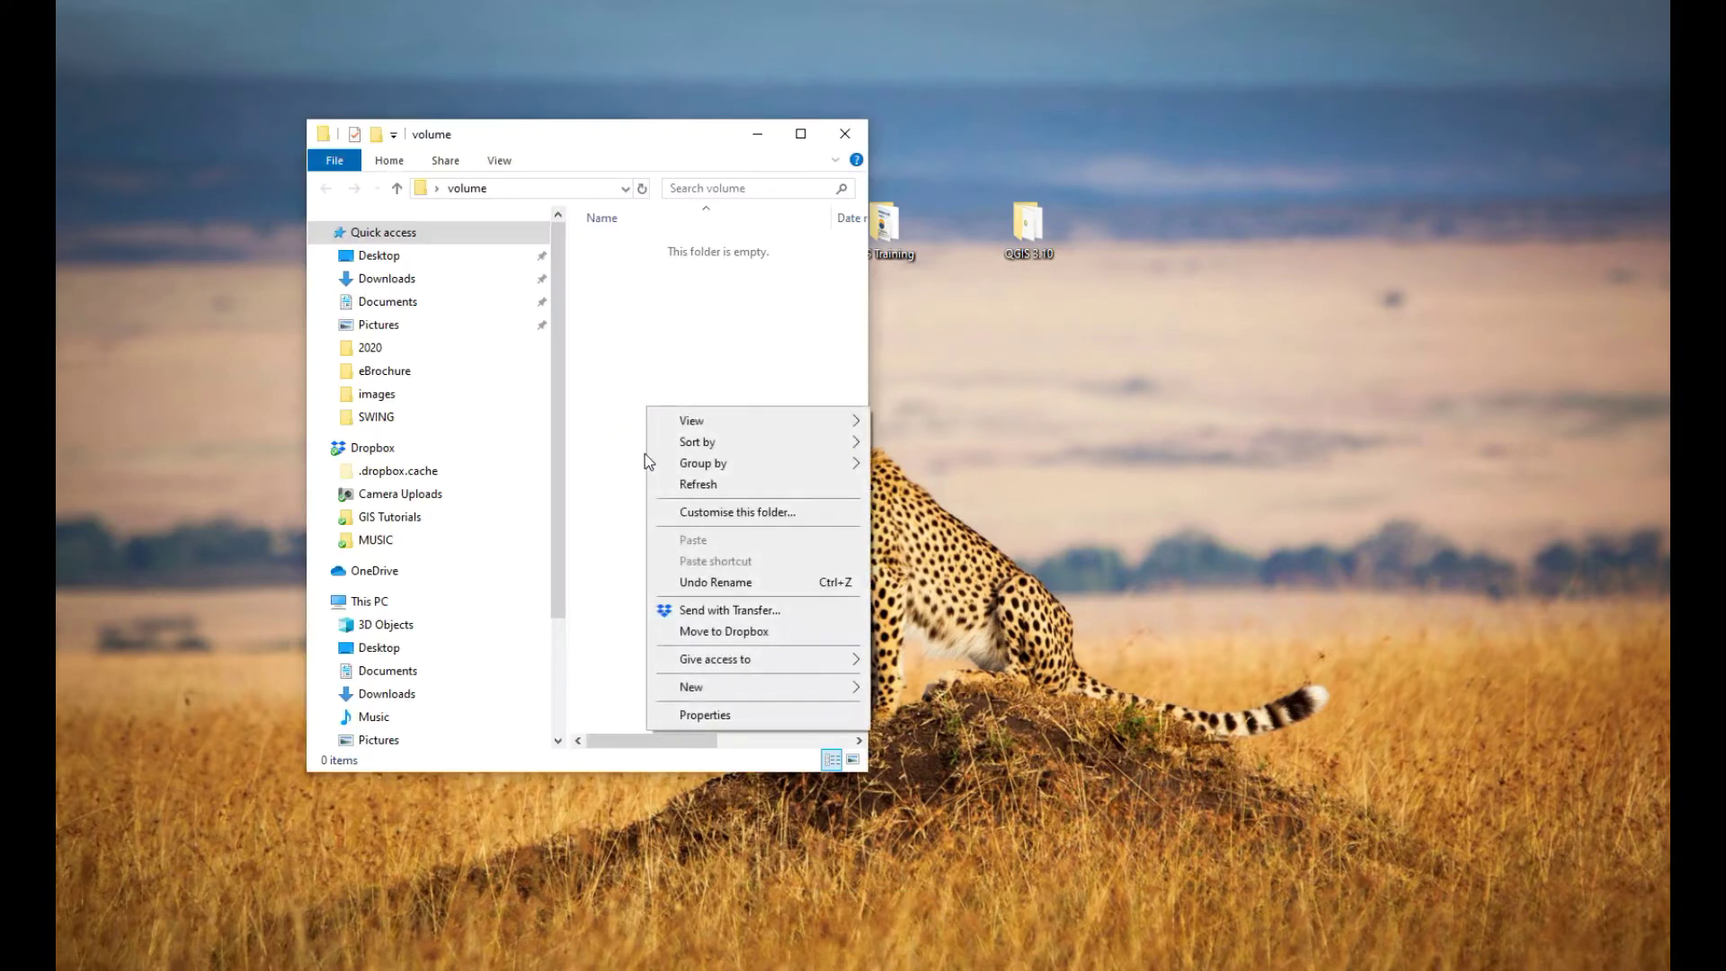
pyautogui.moveTo(805, 692)
pyautogui.click(957, 688)
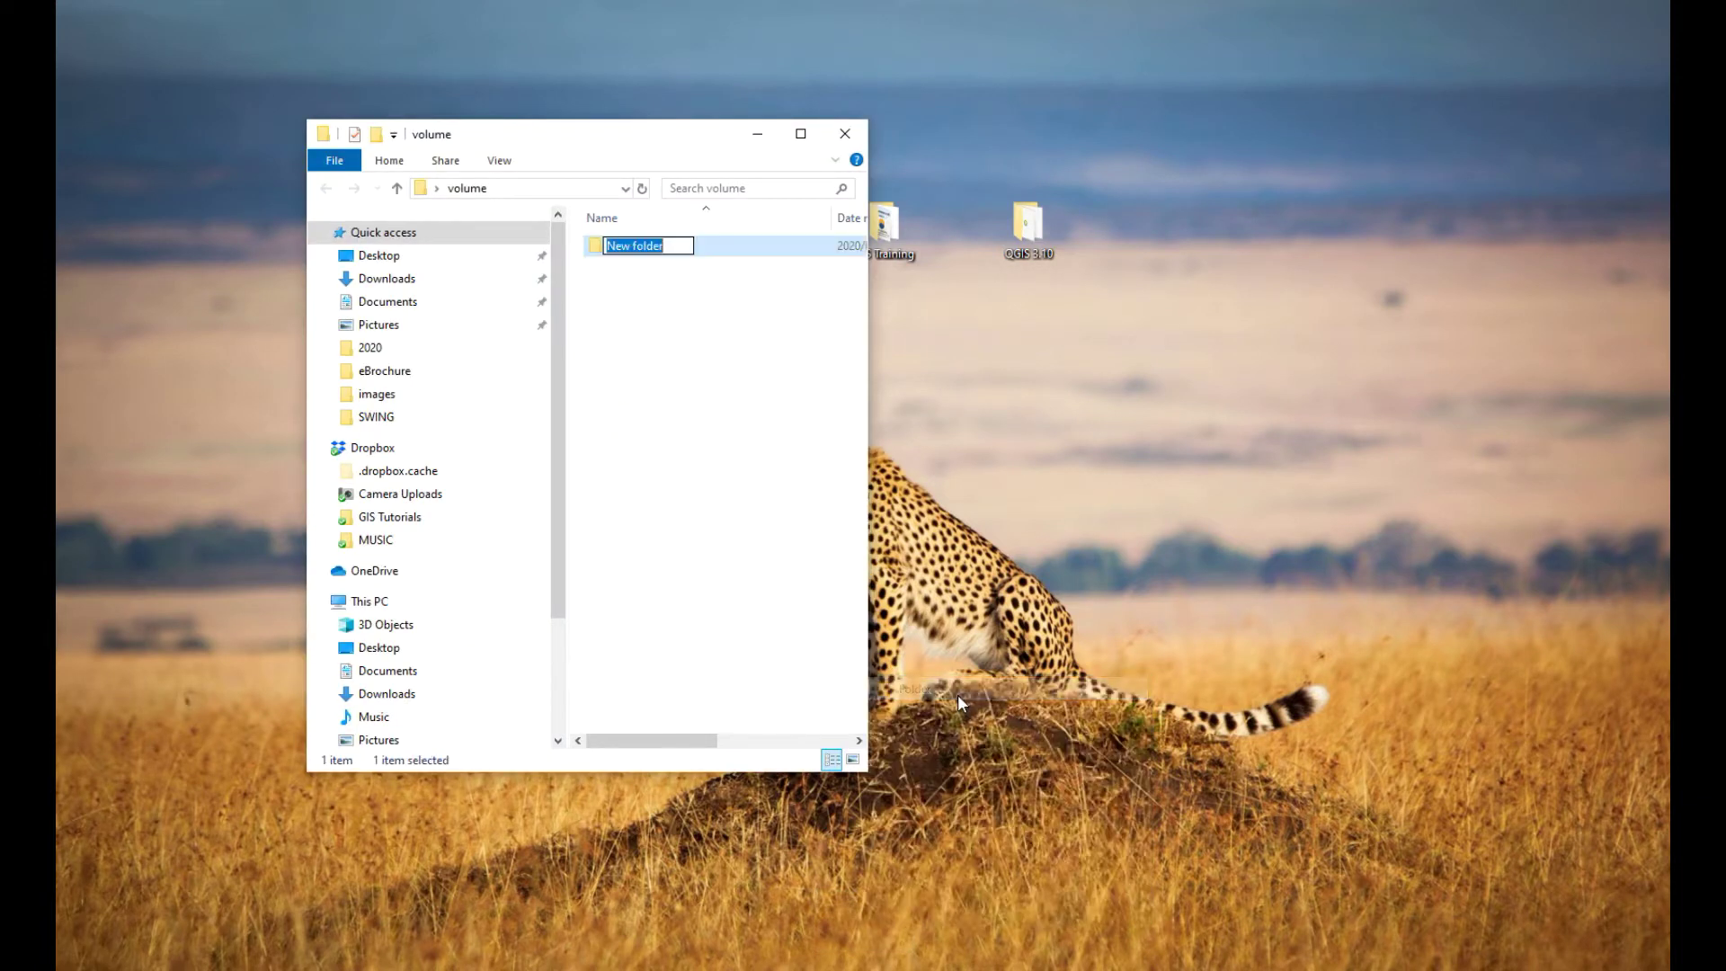
pyautogui.write('project')
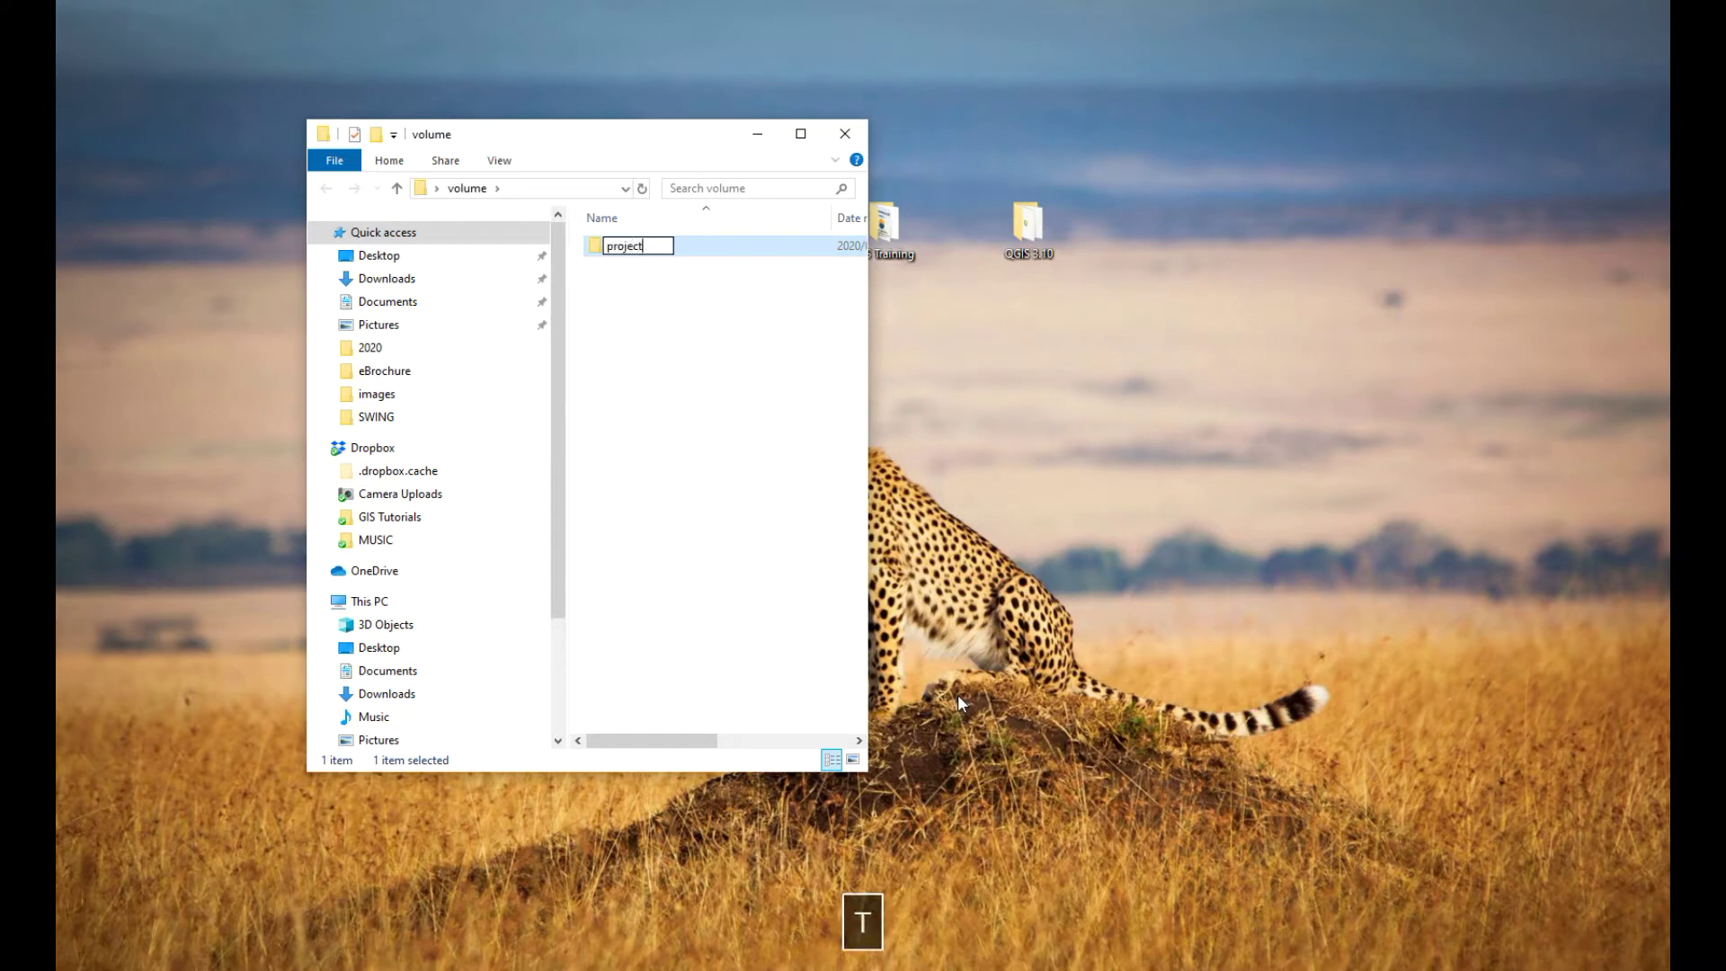
pyautogui.press('Return')
pyautogui.rightClick(681, 403)
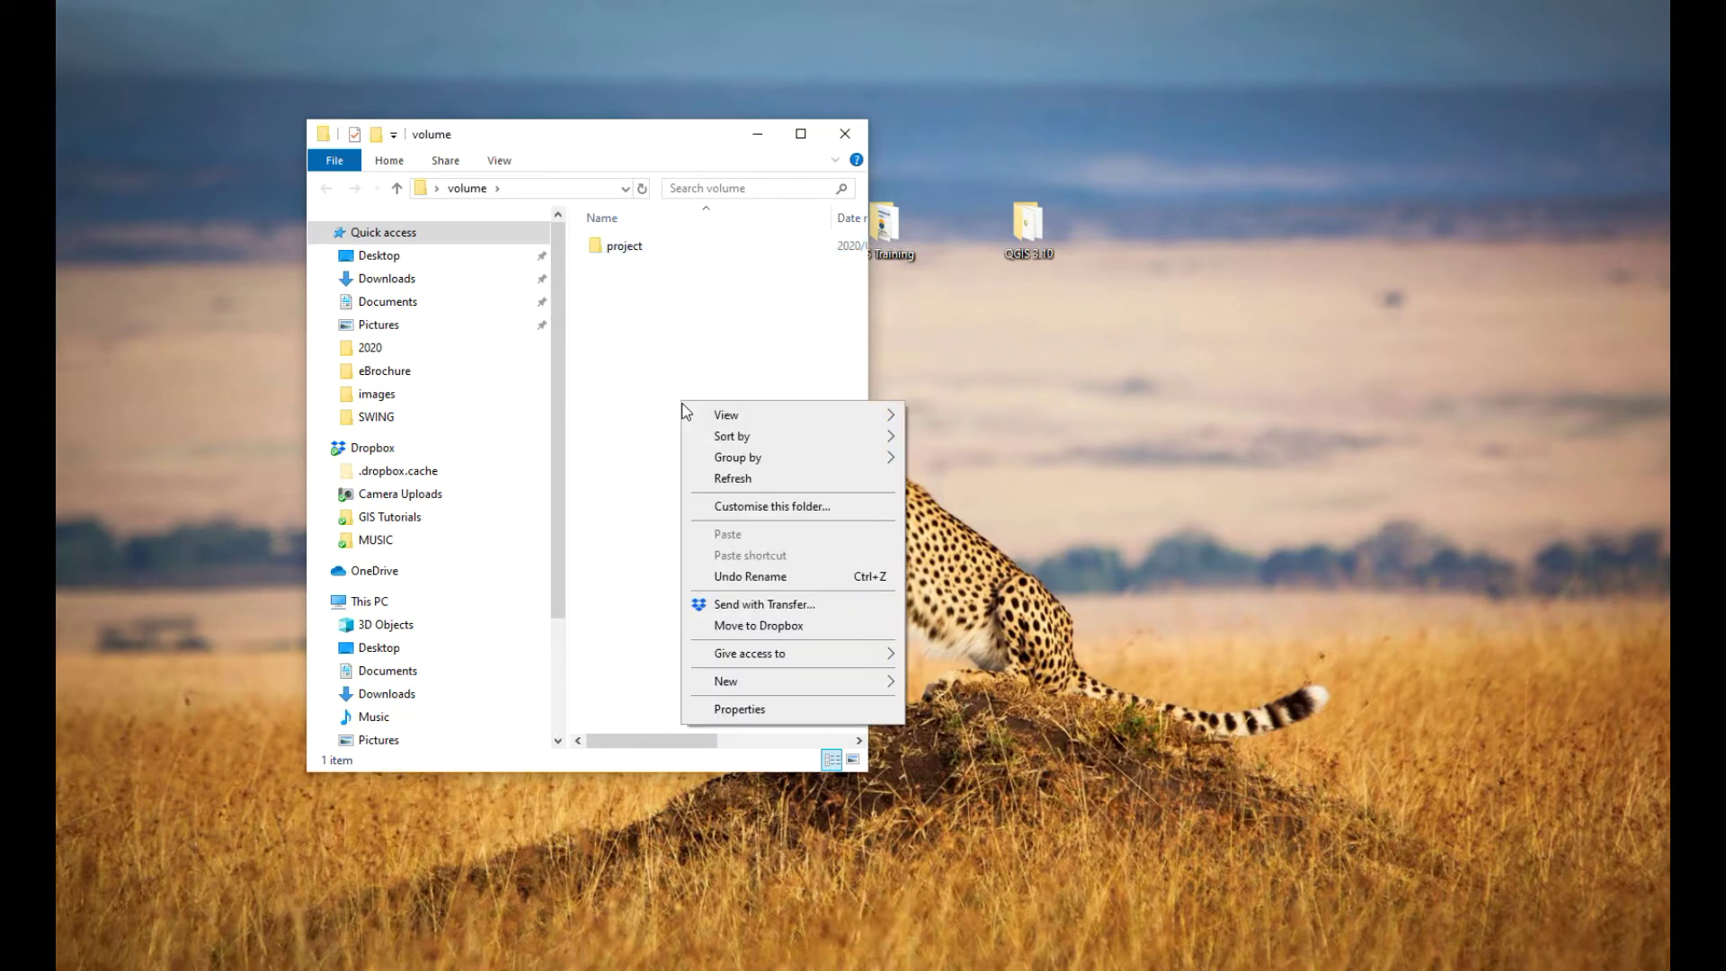
pyautogui.moveTo(819, 692)
pyautogui.click(994, 682)
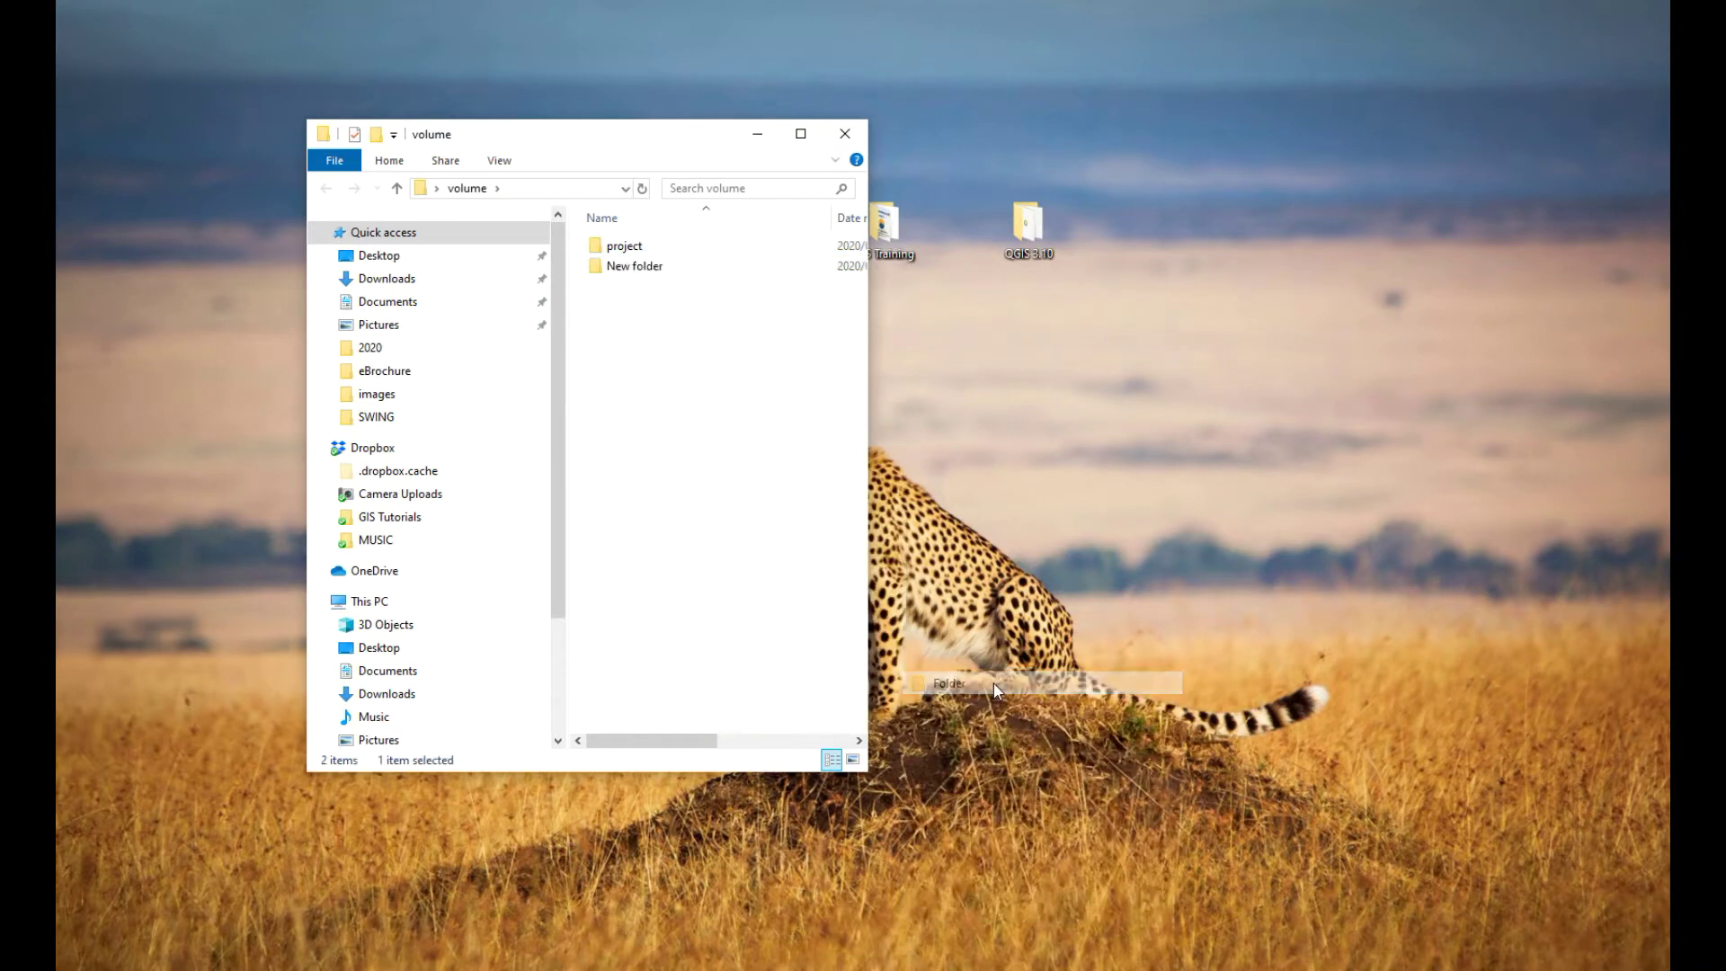
pyautogui.write('data')
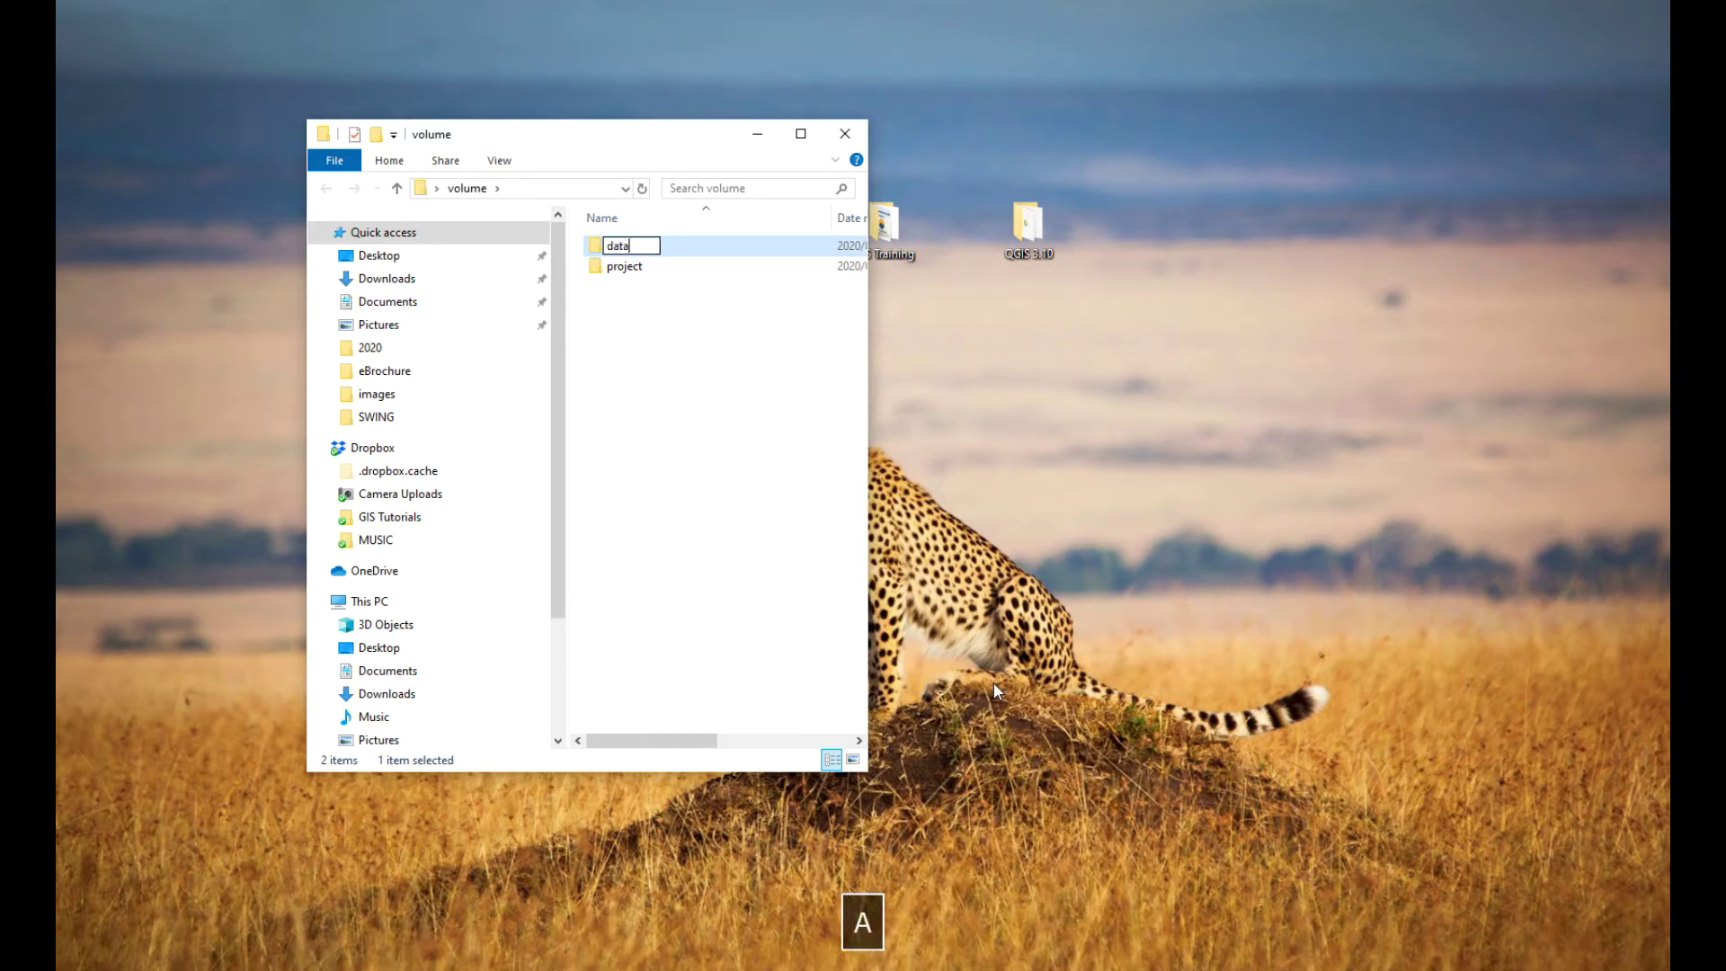
pyautogui.press('Return')
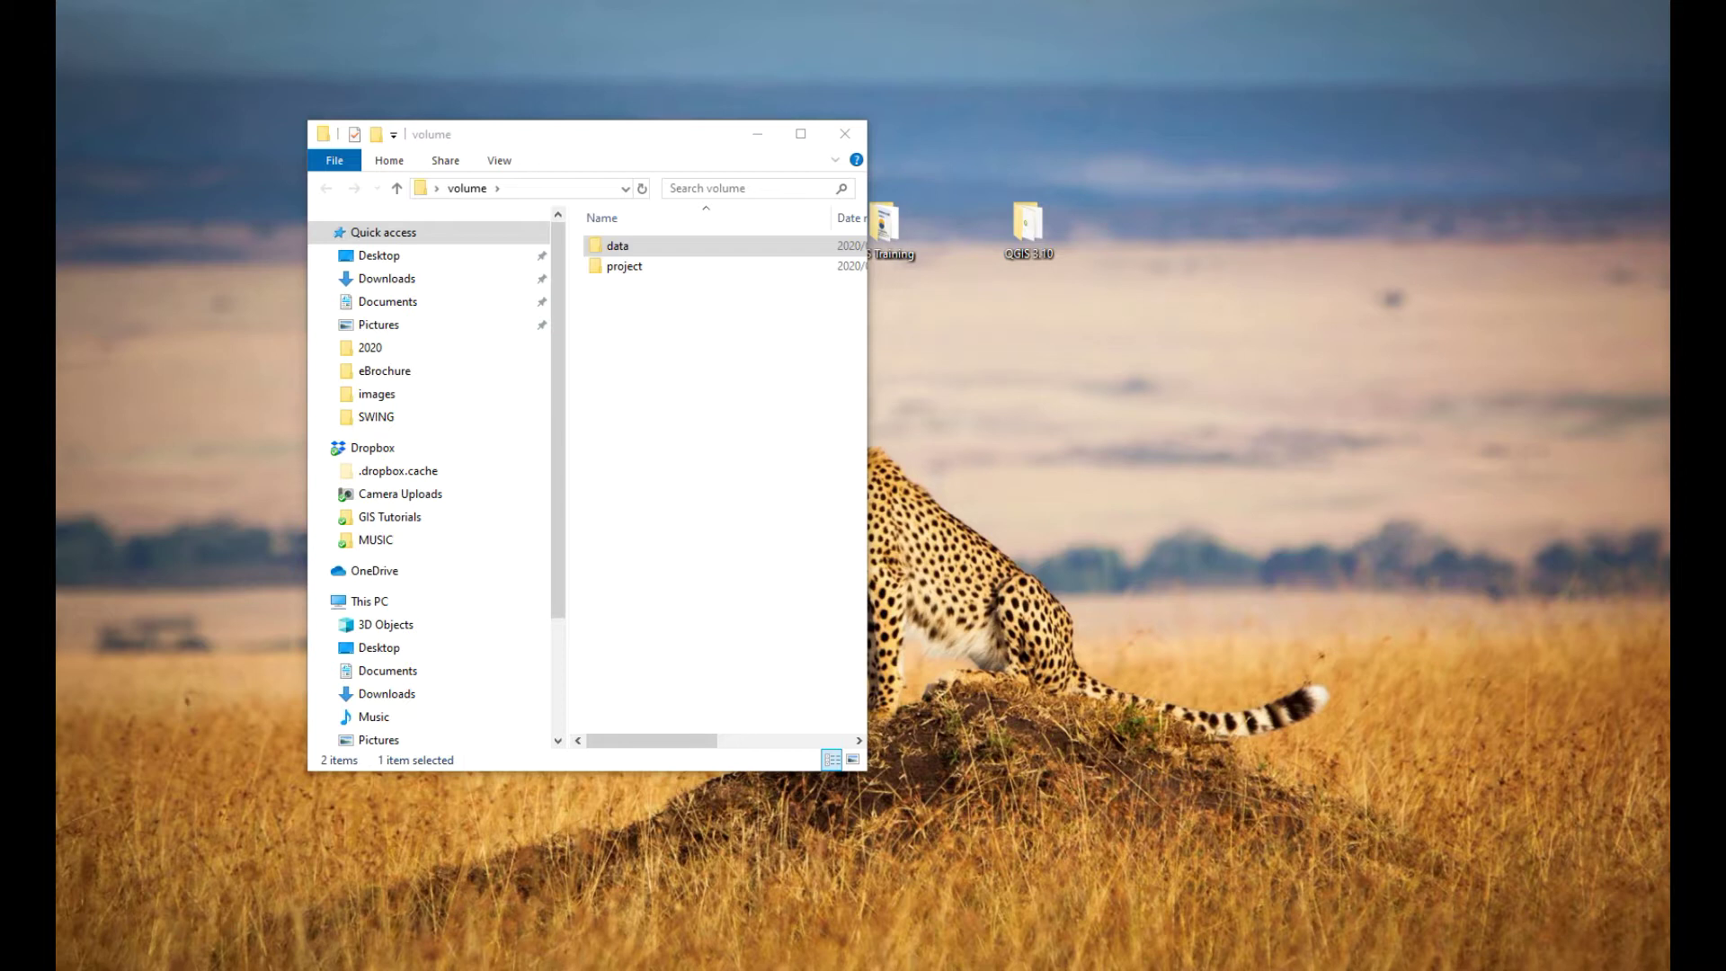
# Maximize Explorer, go into the data folder and open Puffer Erstellung.pdf
pyautogui.click(799, 133)
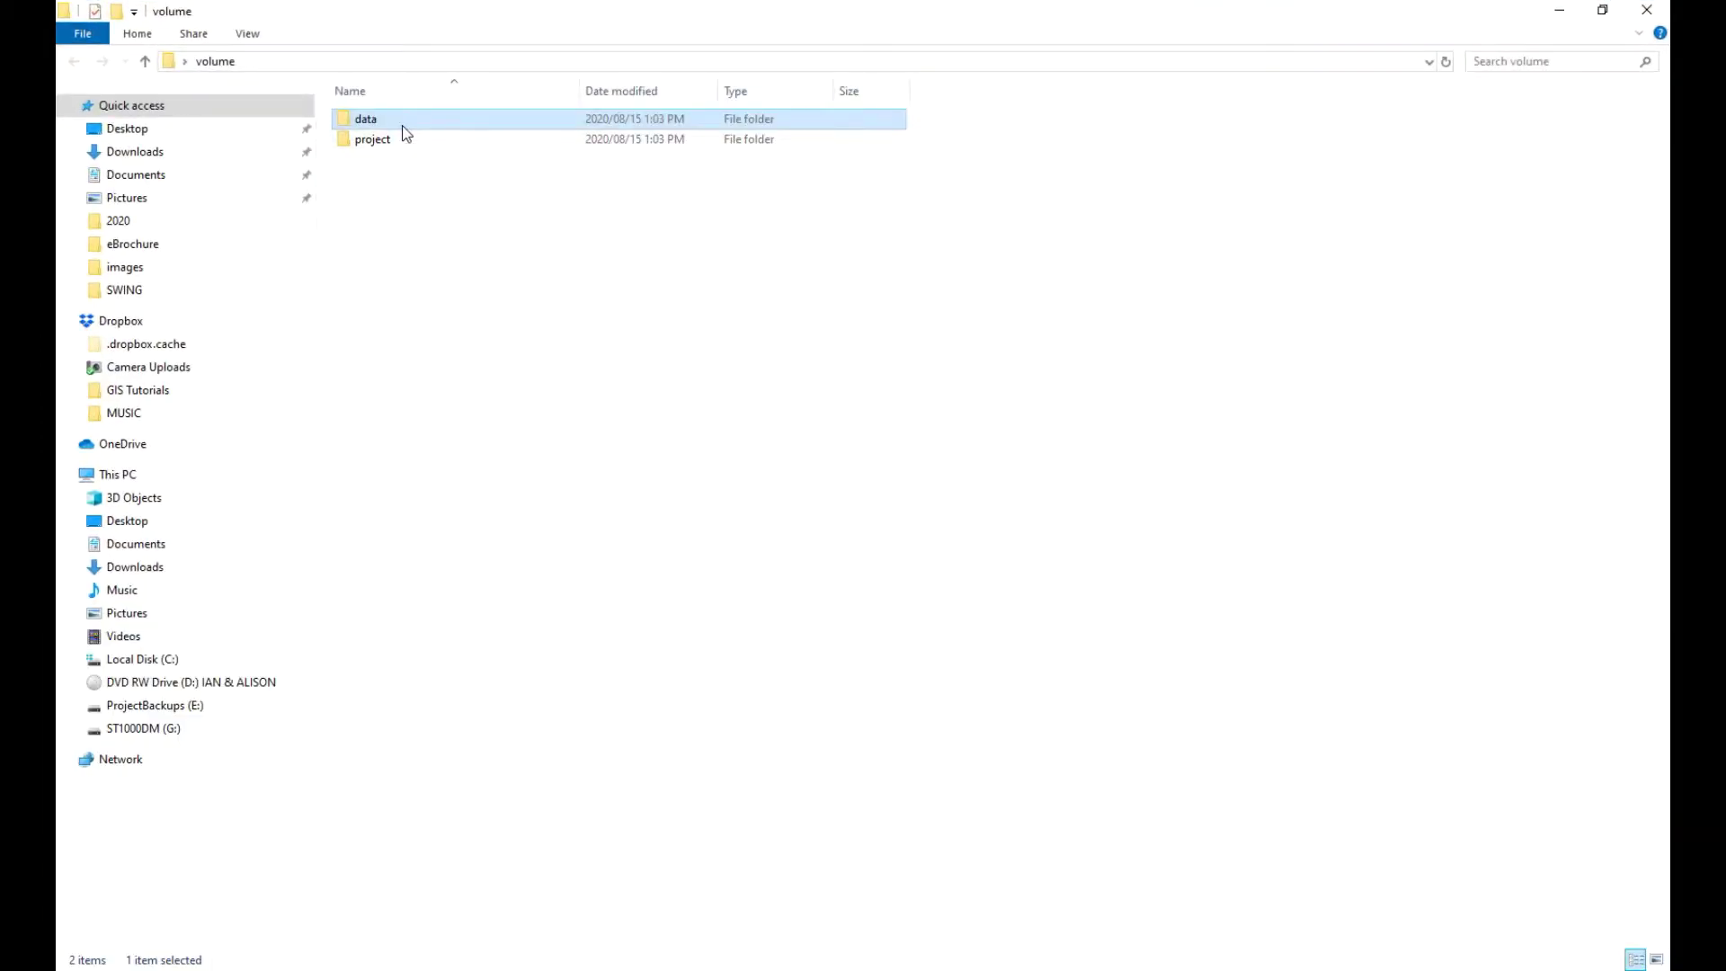
pyautogui.doubleClick(404, 126)
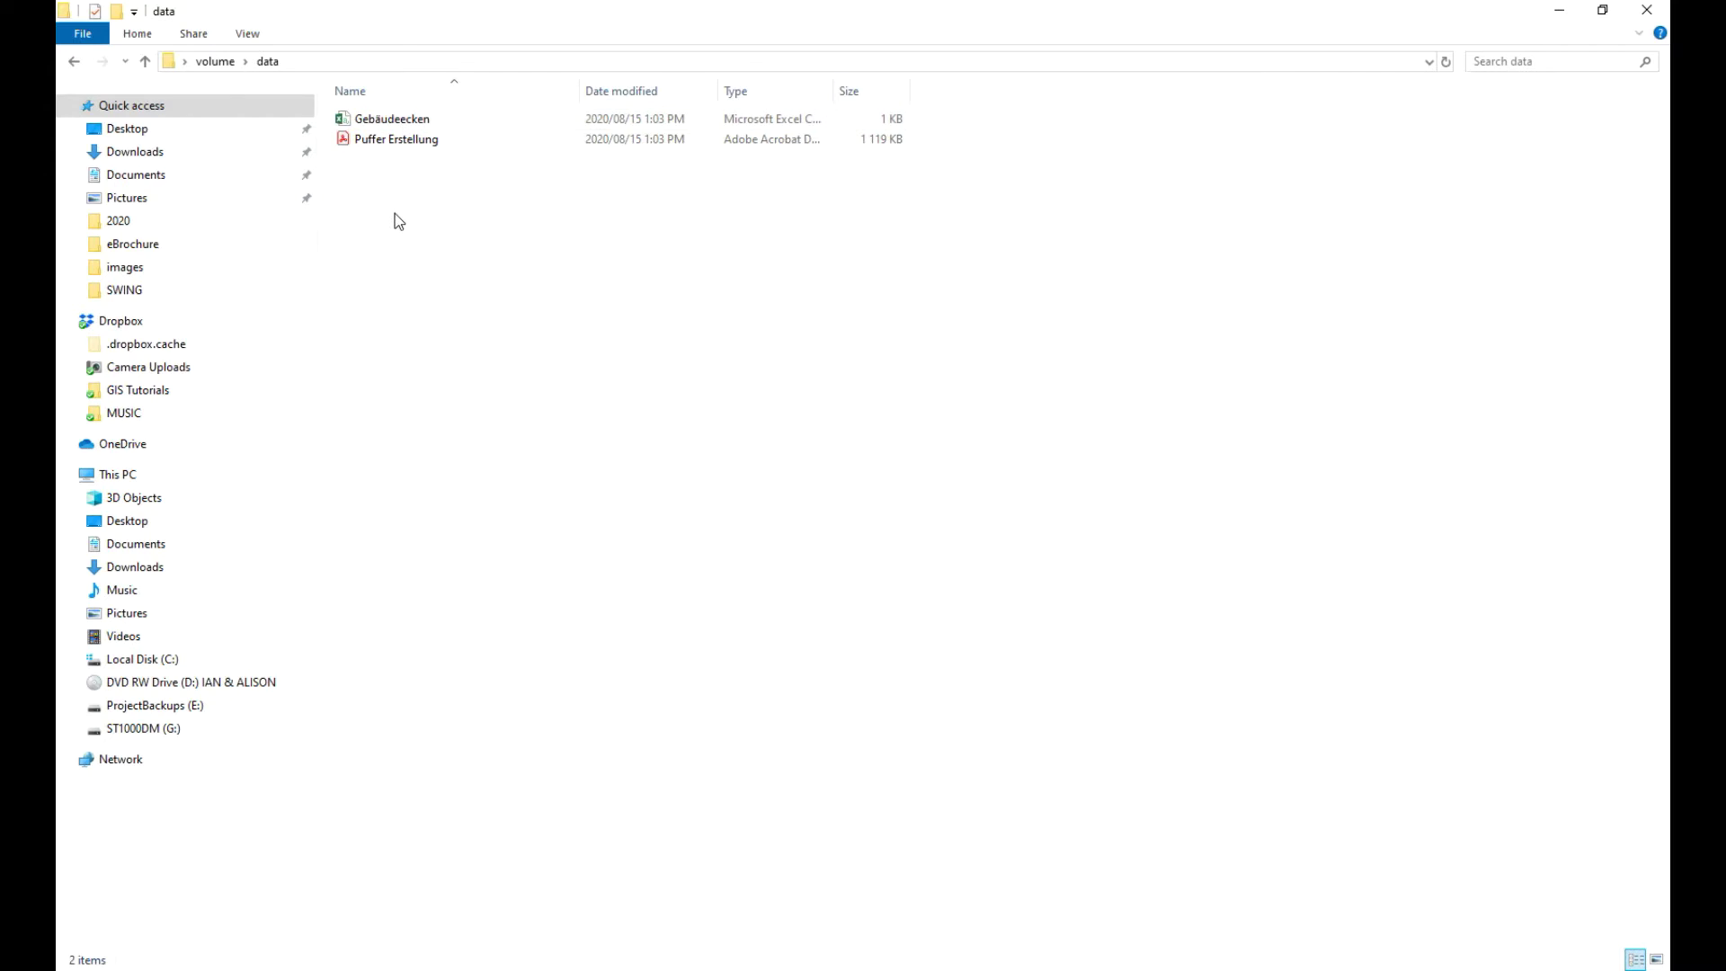
pyautogui.doubleClick(416, 145)
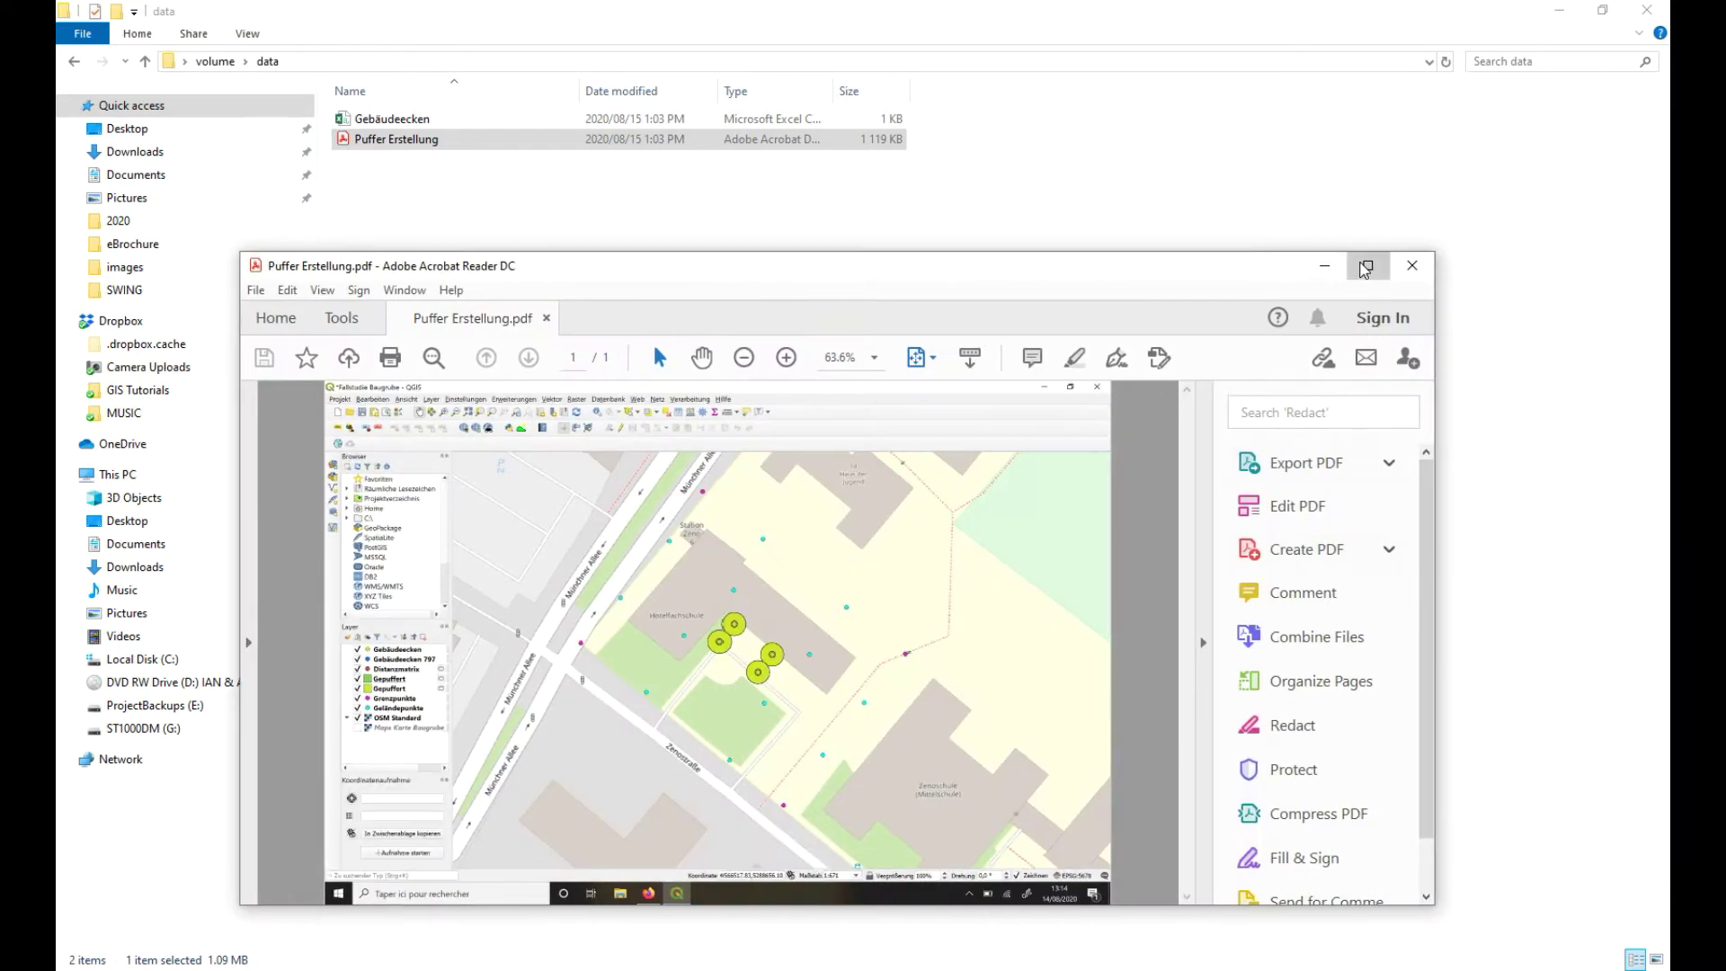
# Maximize the Puffer Erstellung buffer map in Acrobat Reader, review it, then close it
pyautogui.click(1372, 263)
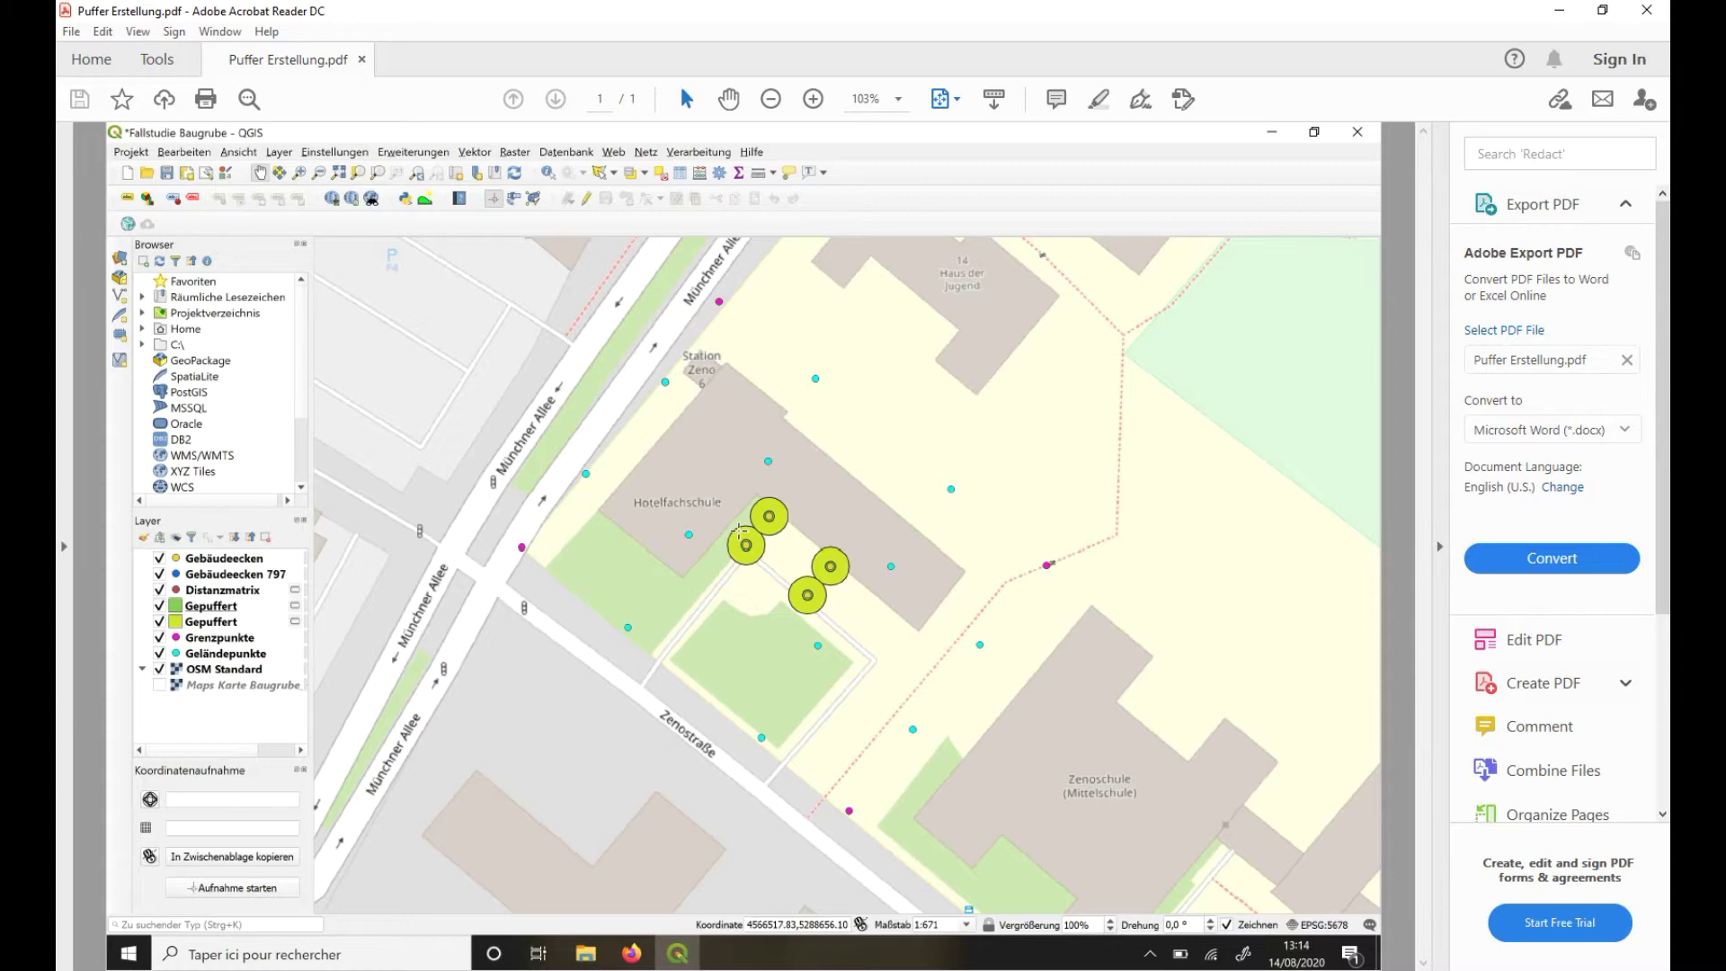
pyautogui.click(1648, 12)
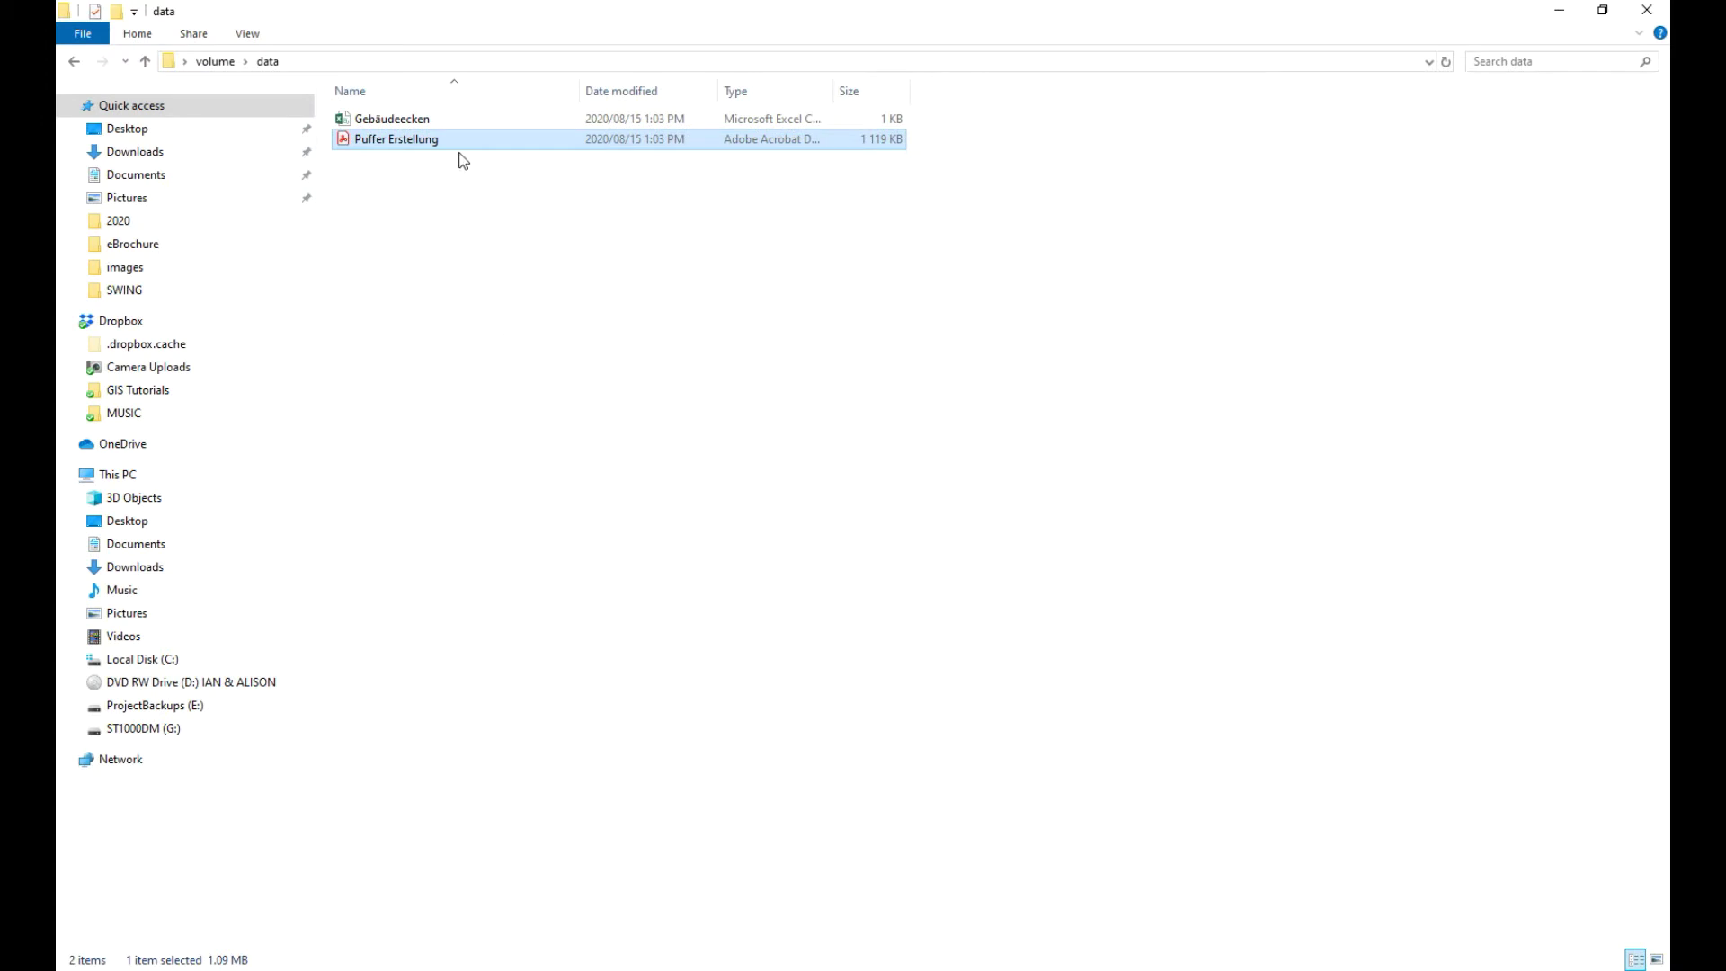
# Select Gebäudeecken.csv in the data folder and open it in Excel
pyautogui.click(399, 120)
pyautogui.doubleClick(398, 116)
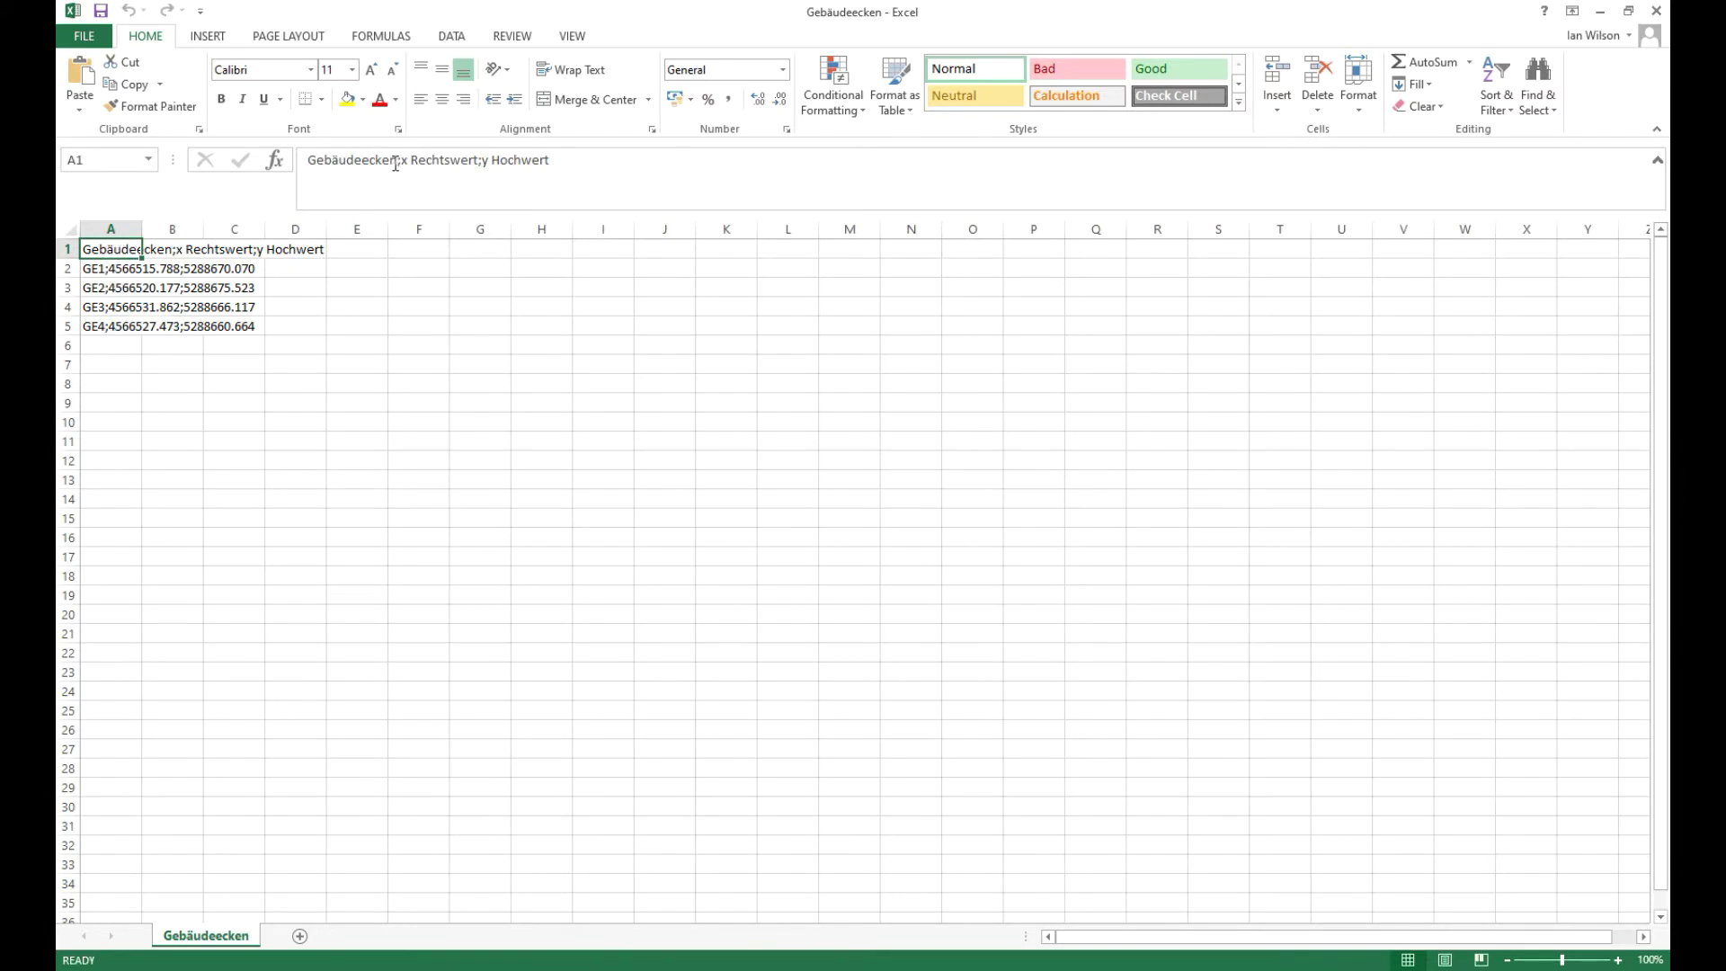
# Shorten the cell A1 header to 'point;x;y' by removing Gebäudeecken, Rechtswert and Hochwert
pyautogui.moveTo(395, 164); pyautogui.dragTo(283, 161)
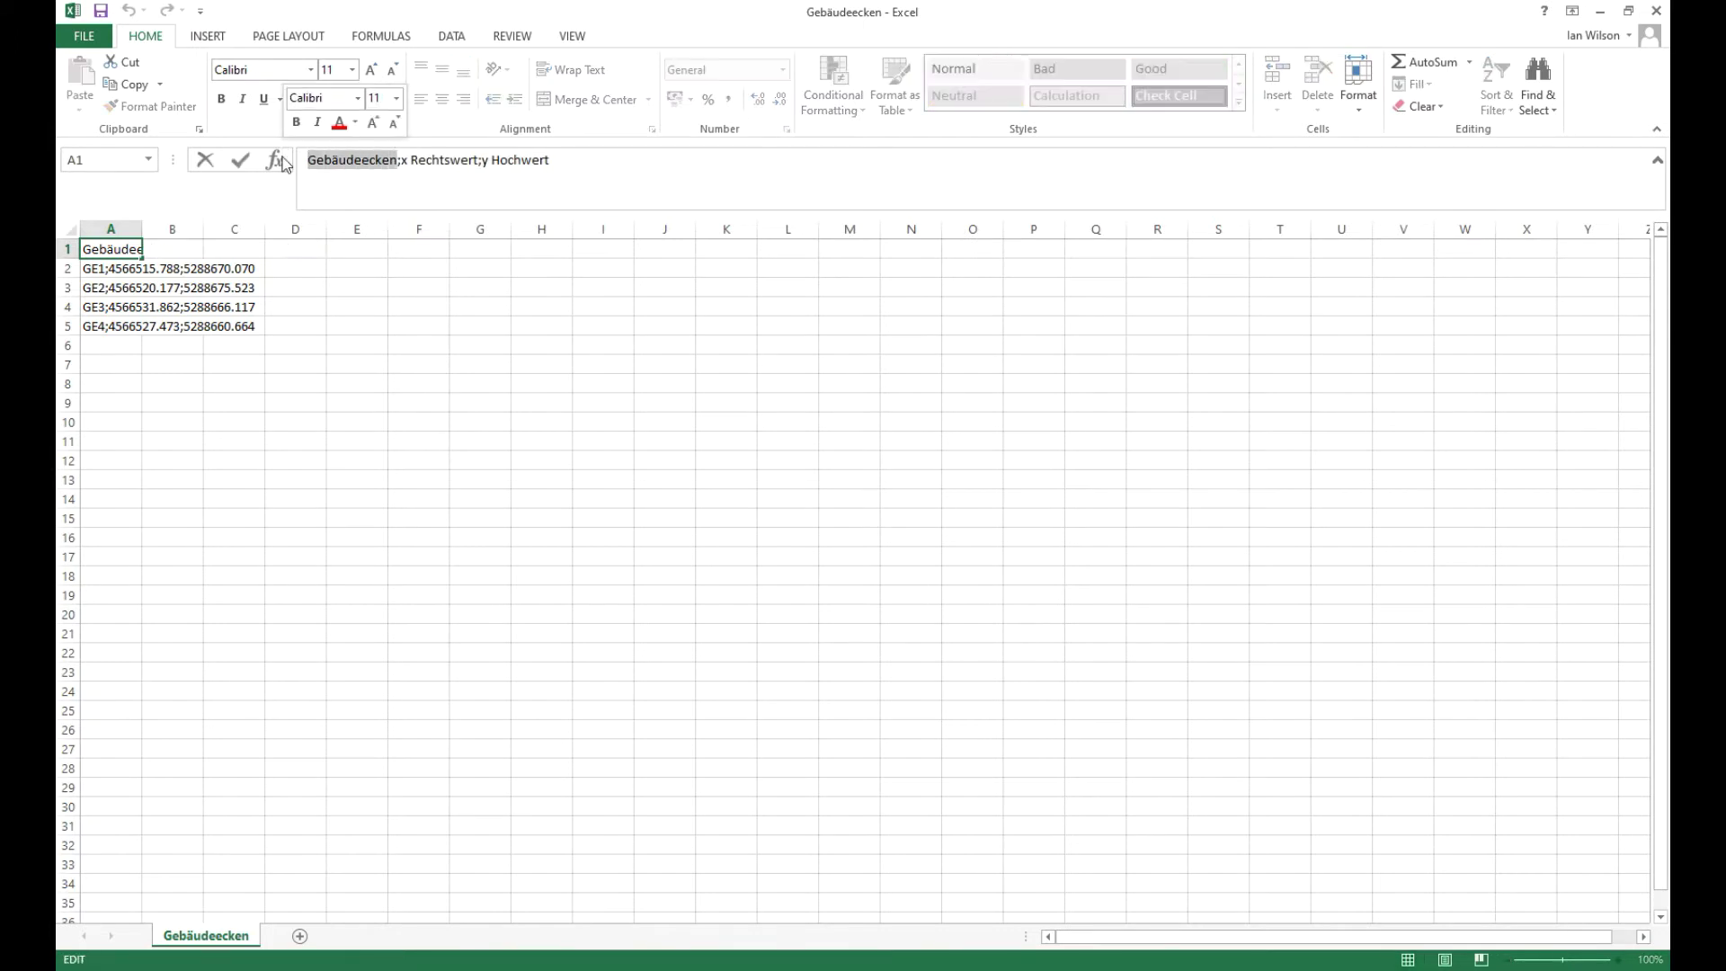
pyautogui.write('point')
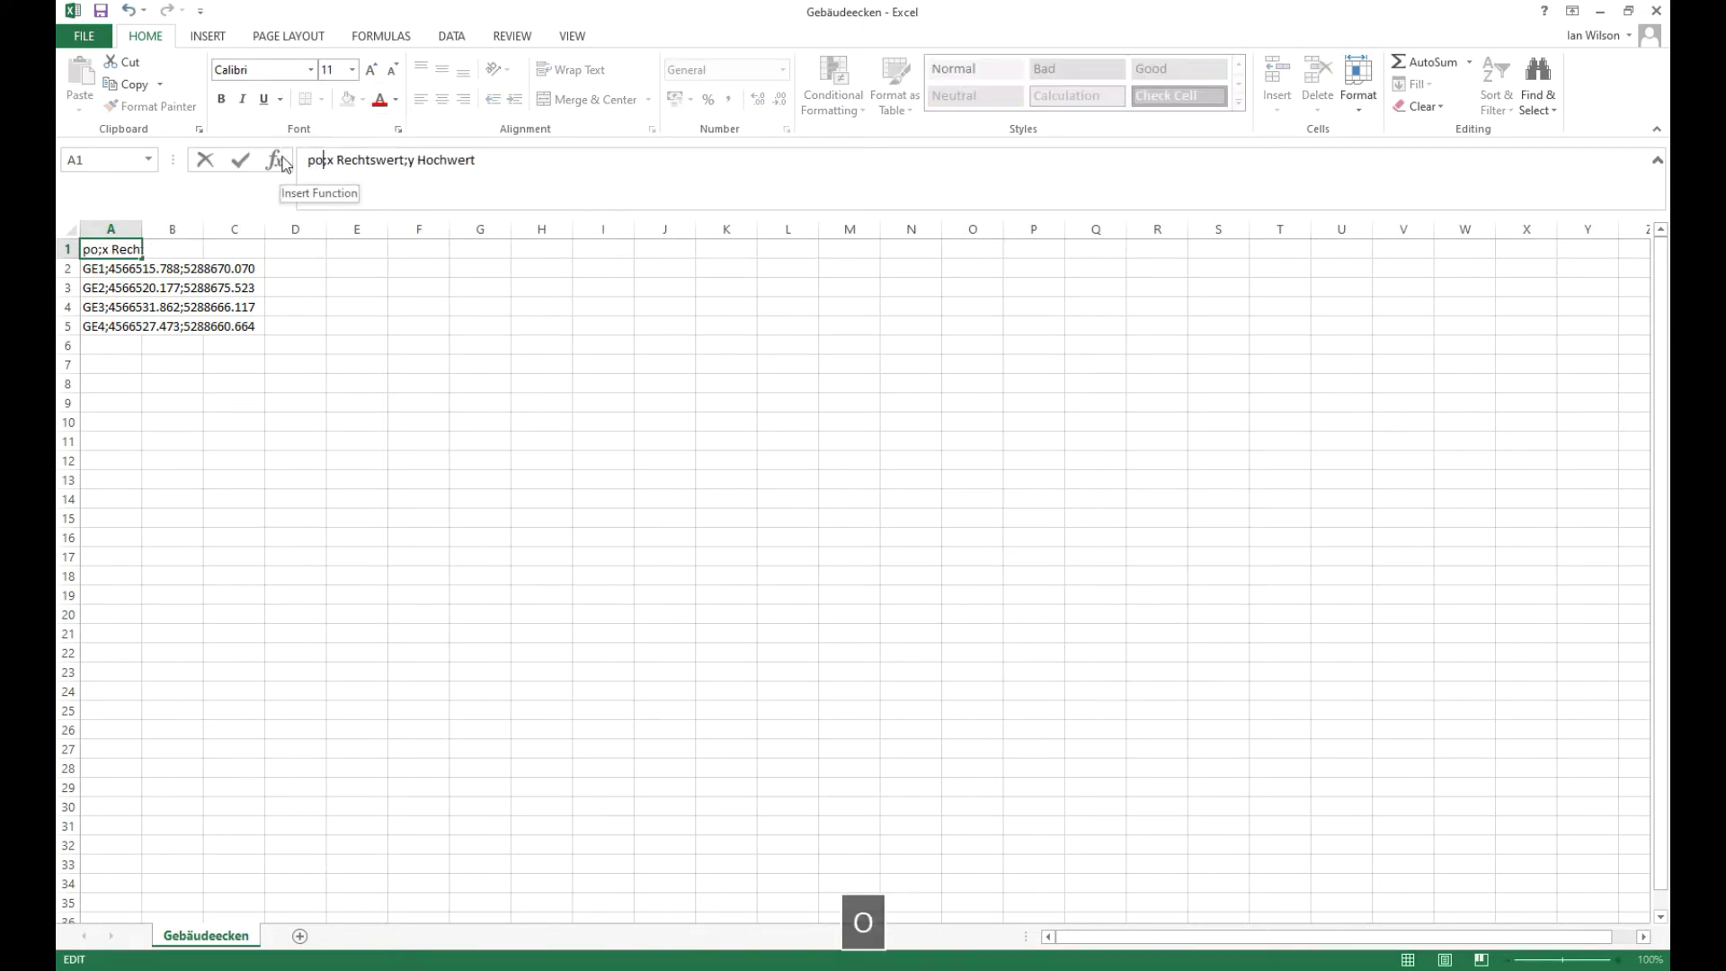
pyautogui.click(111, 306)
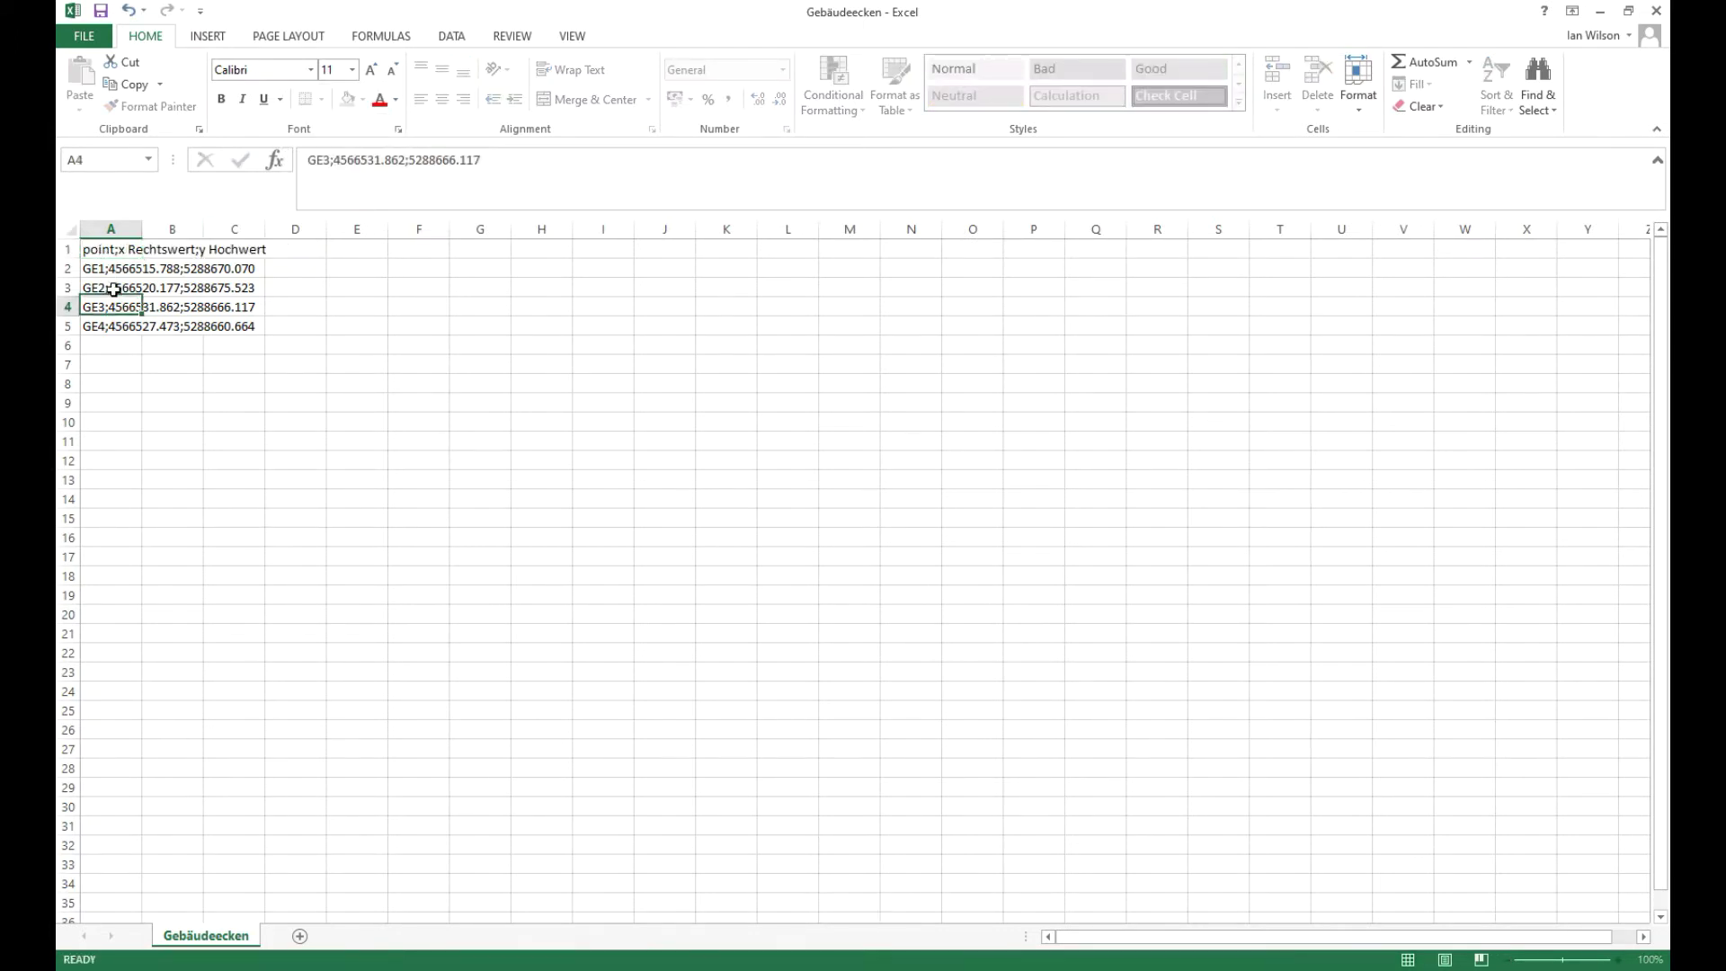
pyautogui.click(110, 249)
pyautogui.click(354, 158)
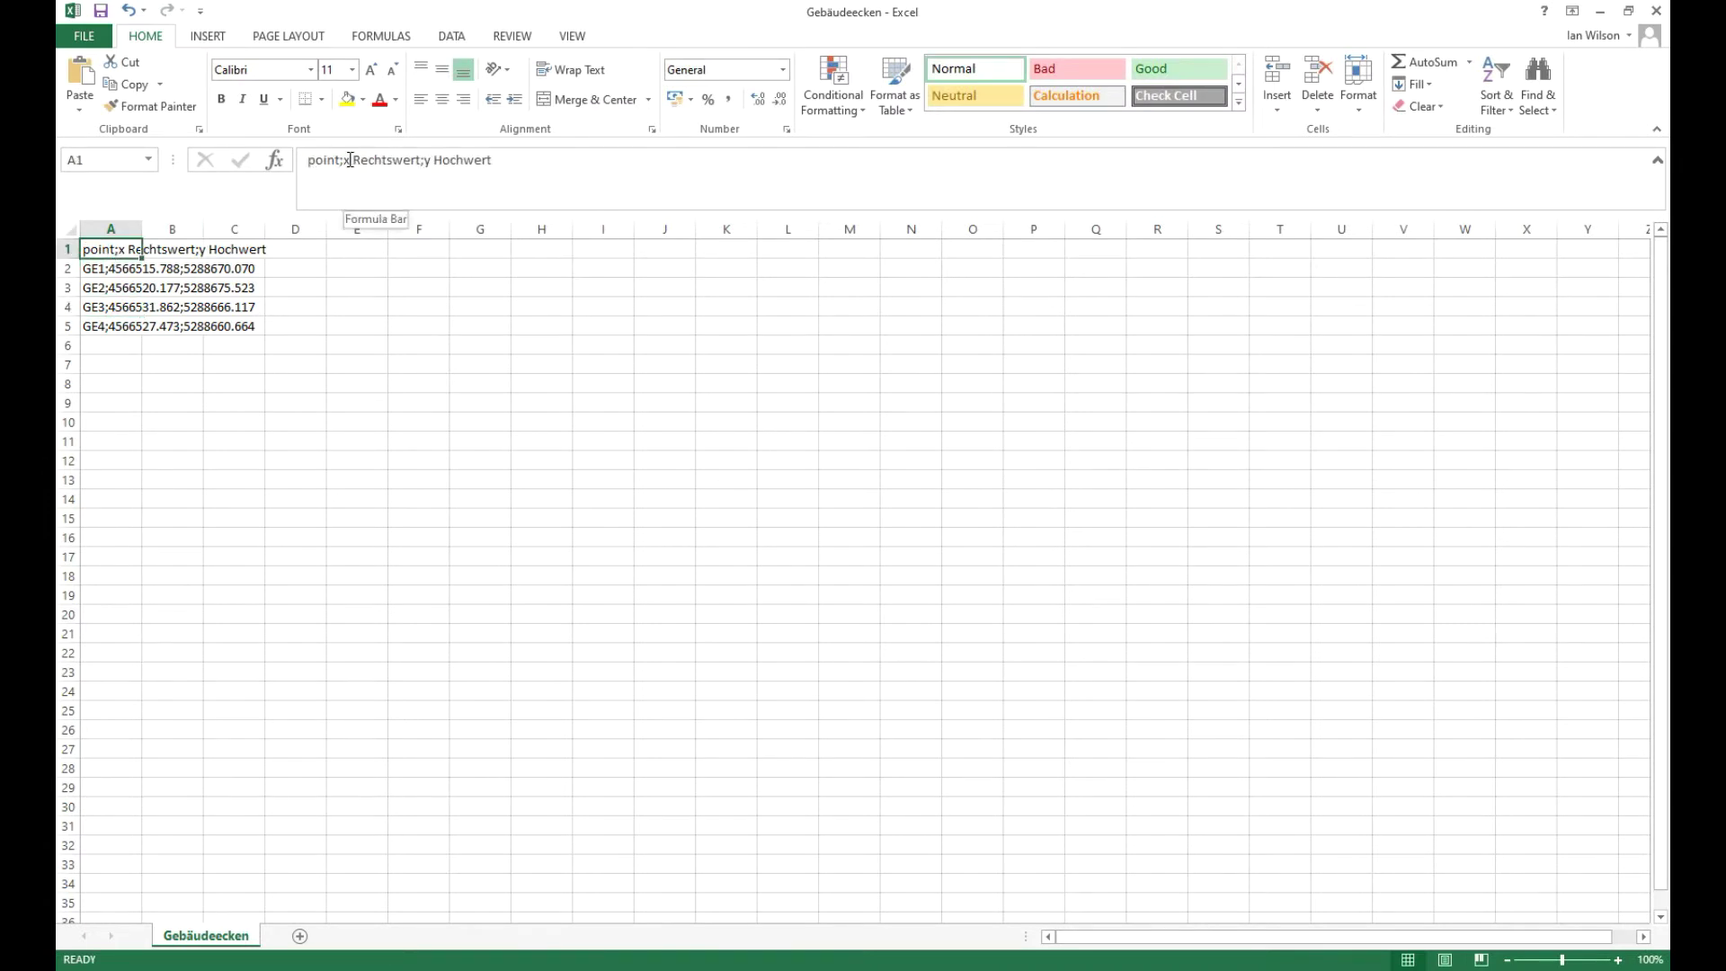
pyautogui.press('Delete')
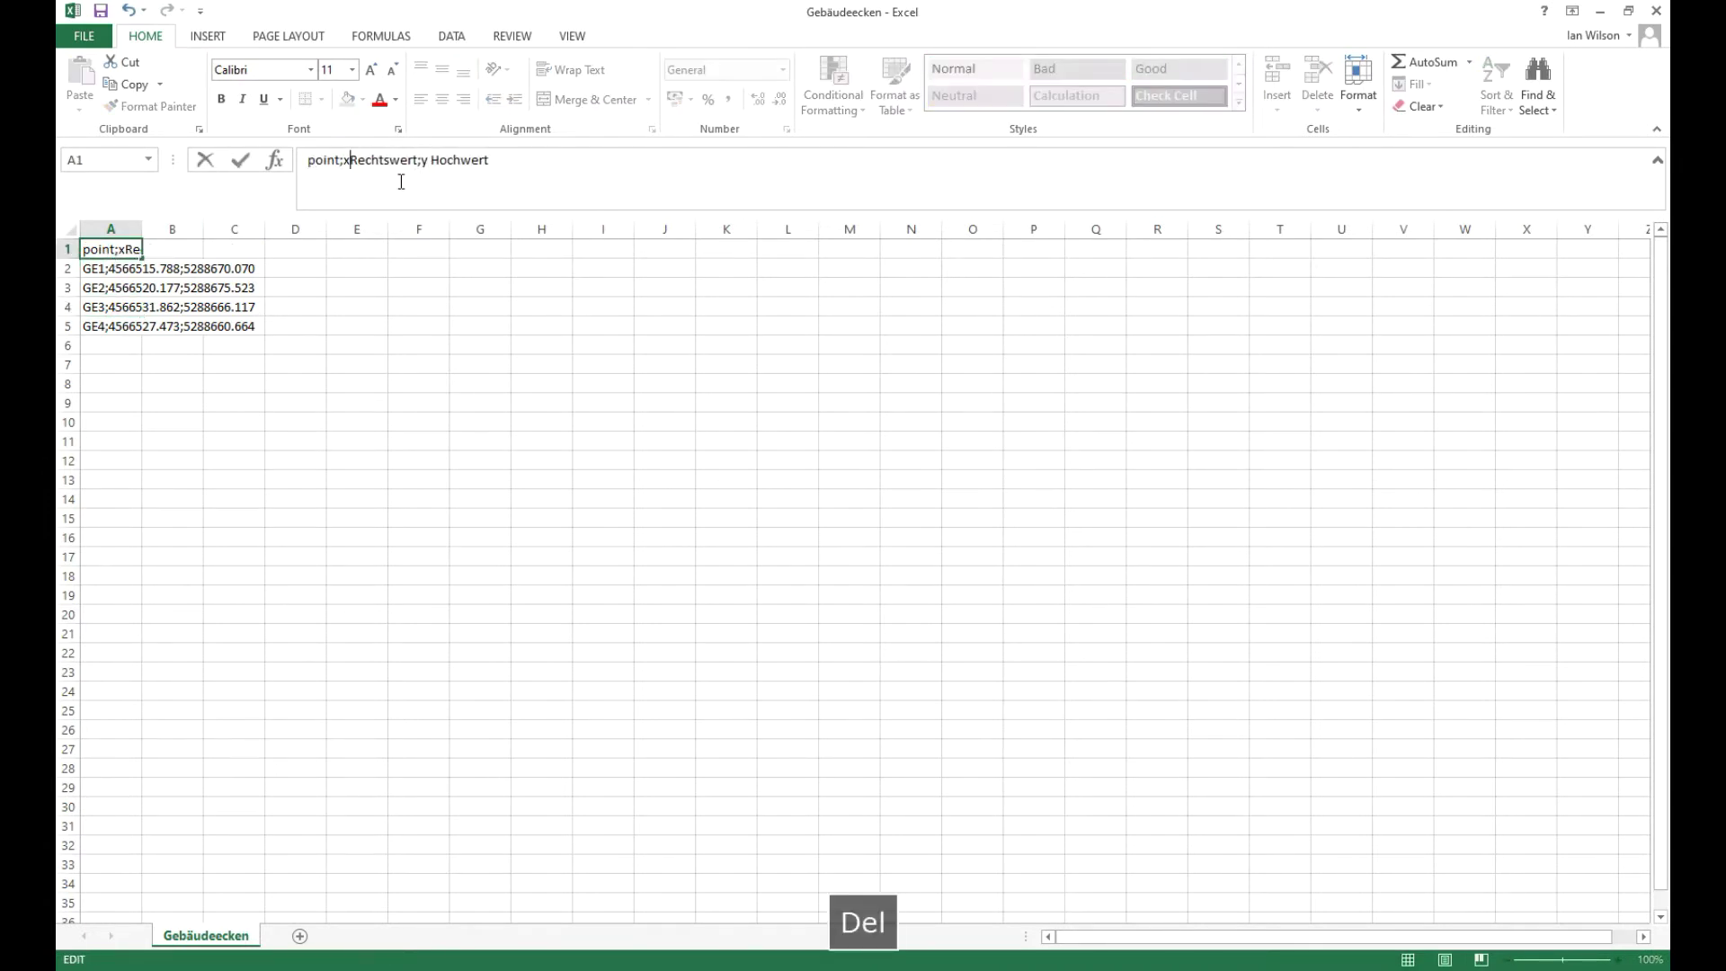
pyautogui.press('Delete')
pyautogui.press('Delete')
pyautogui.press('Delete')
pyautogui.press('Delete')
pyautogui.press('Delete')
pyautogui.press('Delete')
pyautogui.press('Delete')
pyautogui.press('Delete')
pyautogui.press('Delete')
pyautogui.press('Delete')
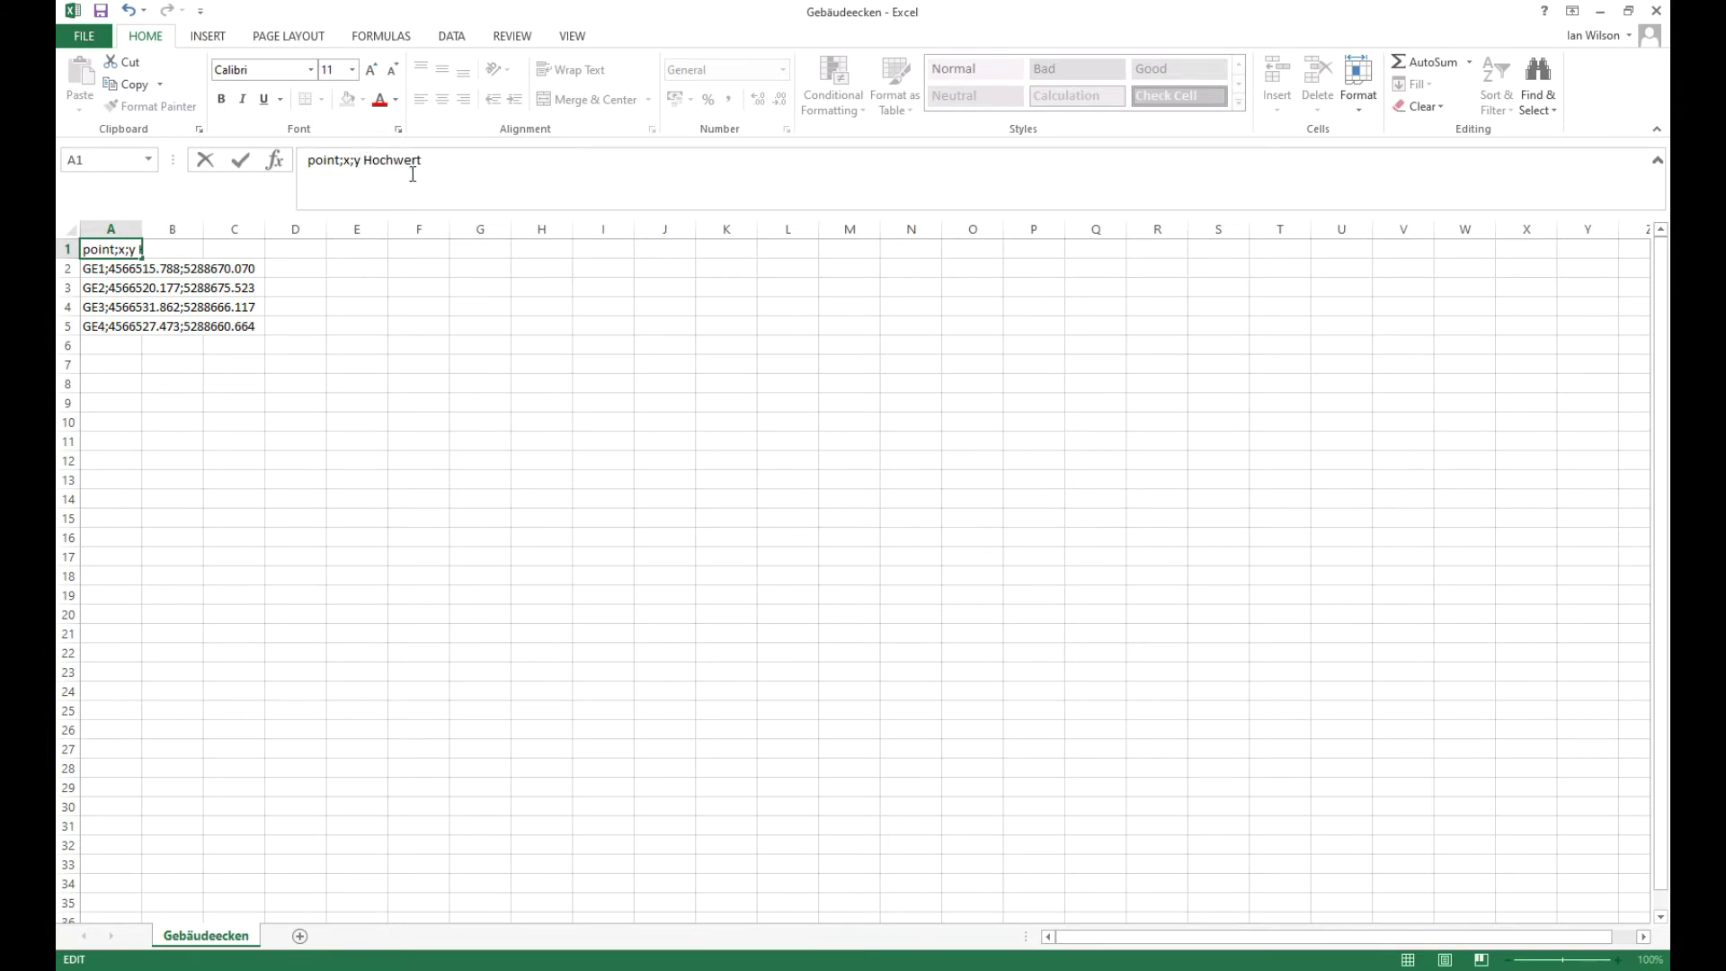
pyautogui.press('Delete')
pyautogui.press('Delete')
pyautogui.press('Delete')
pyautogui.press('Delete')
pyautogui.press('Delete')
pyautogui.press('Delete')
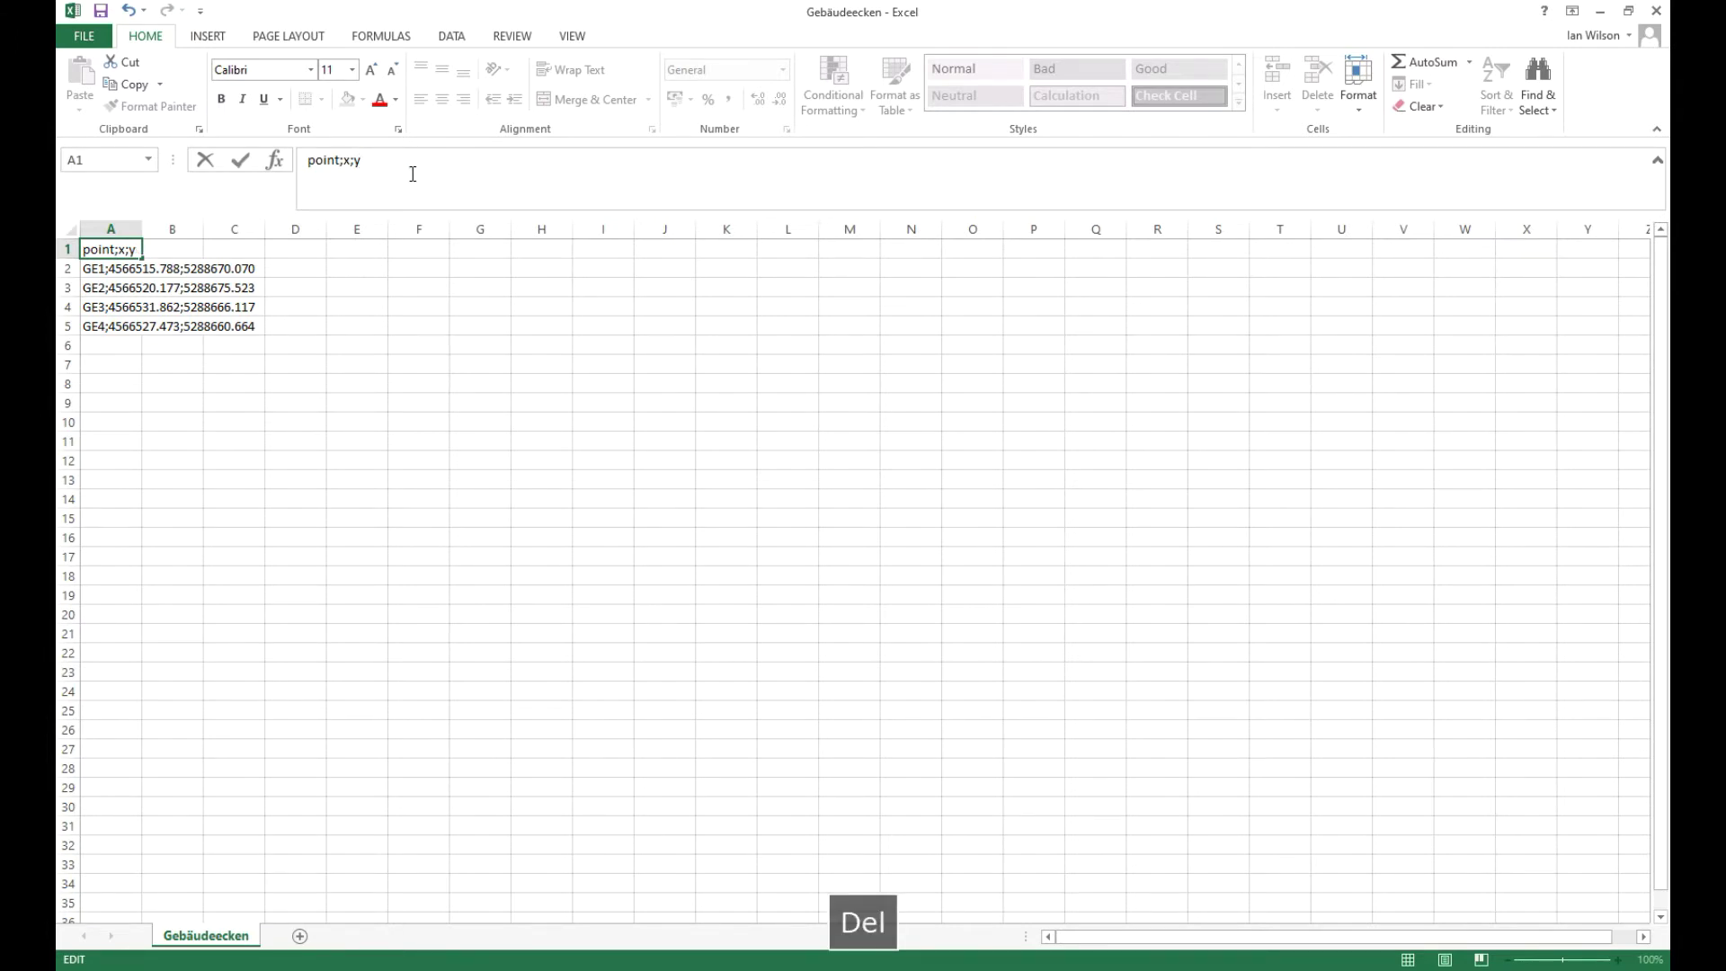
pyautogui.click(119, 292)
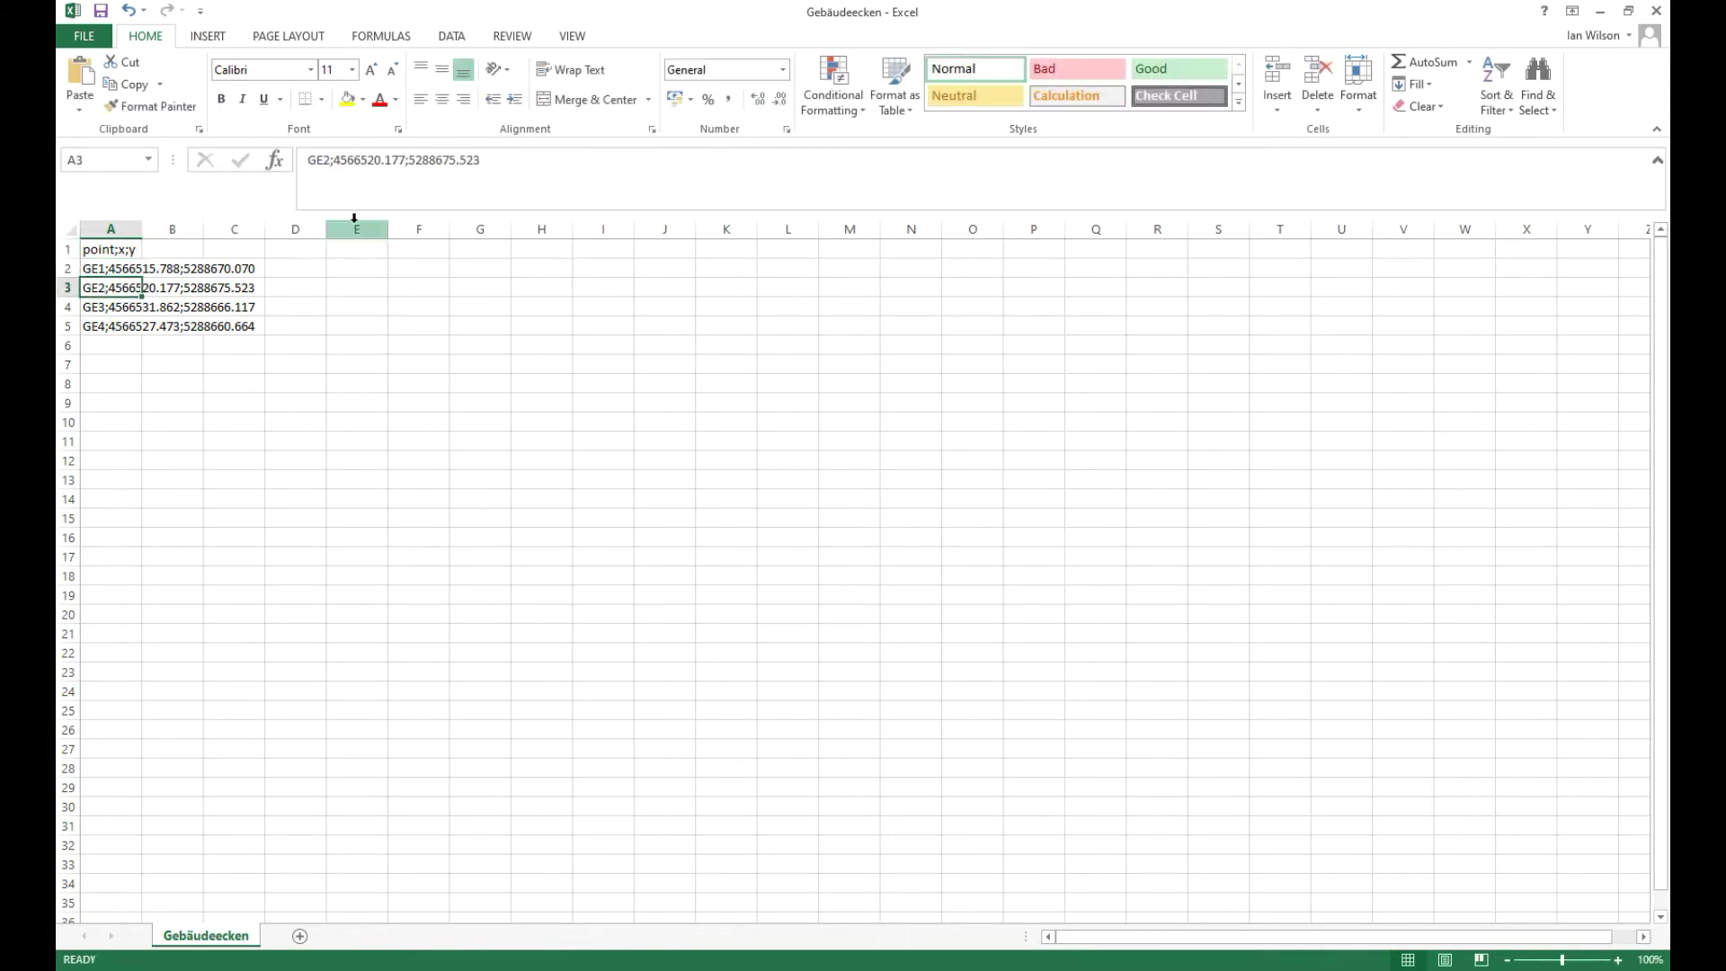
pyautogui.click(111, 252)
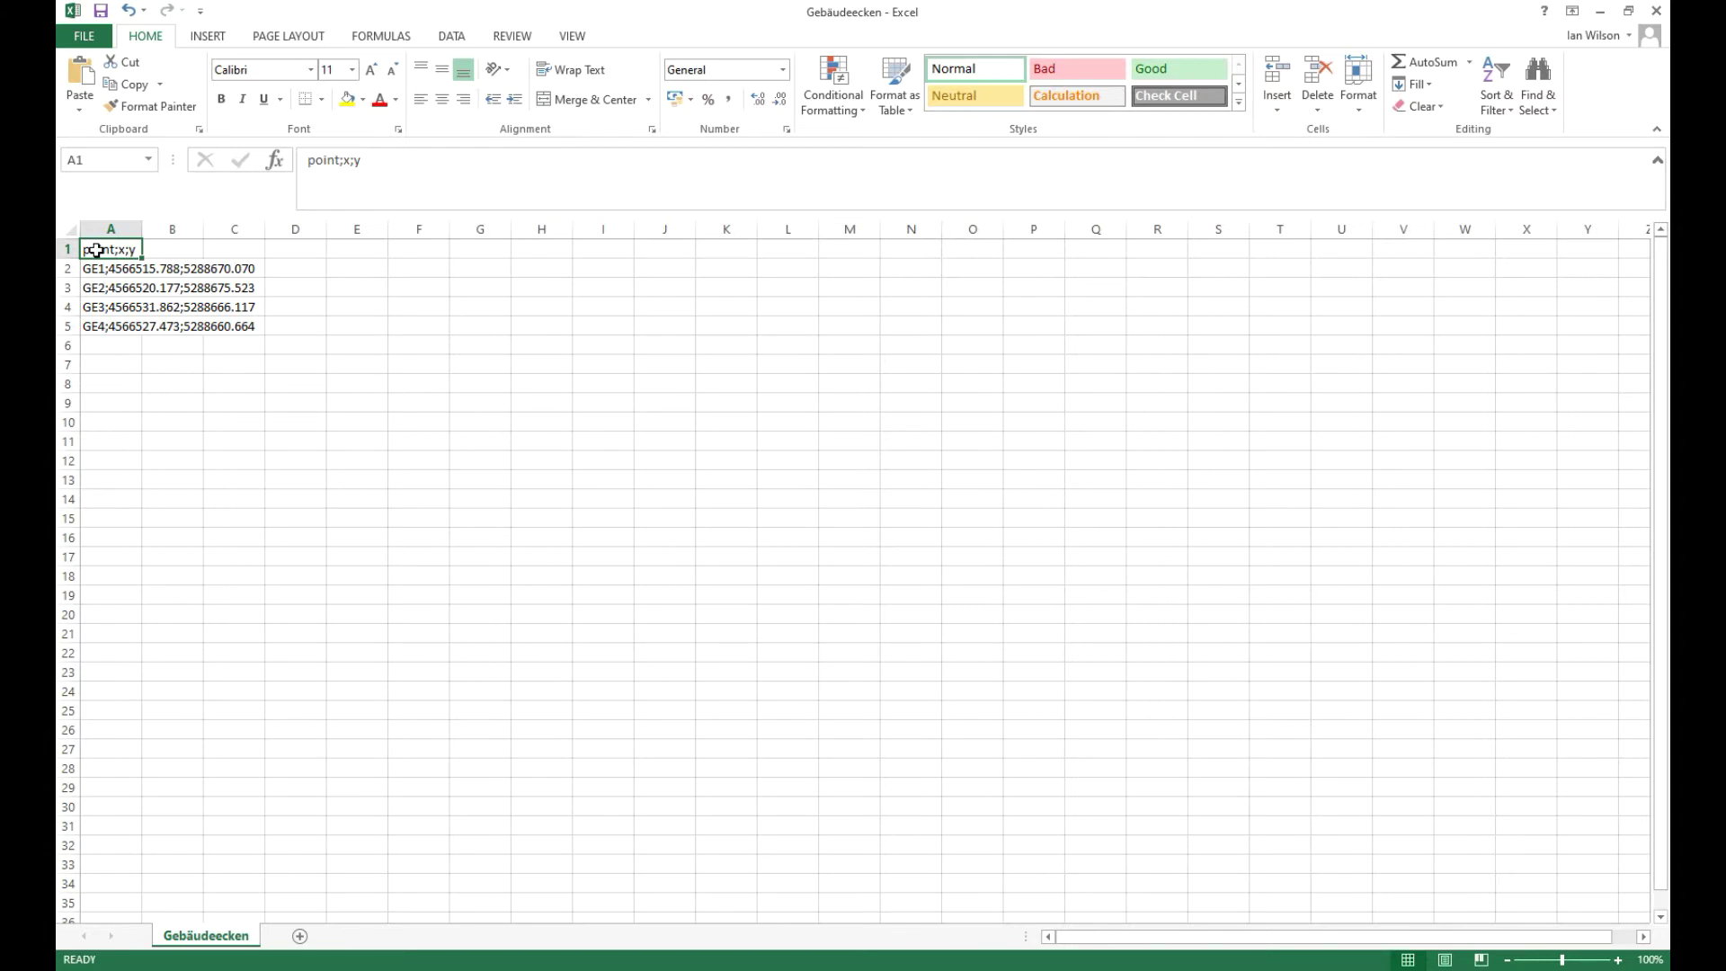
# Save the table keeping CSV format, close Excel without saving again, and close Explorer
pyautogui.click(101, 10)
pyautogui.click(787, 549)
pyautogui.click(1655, 11)
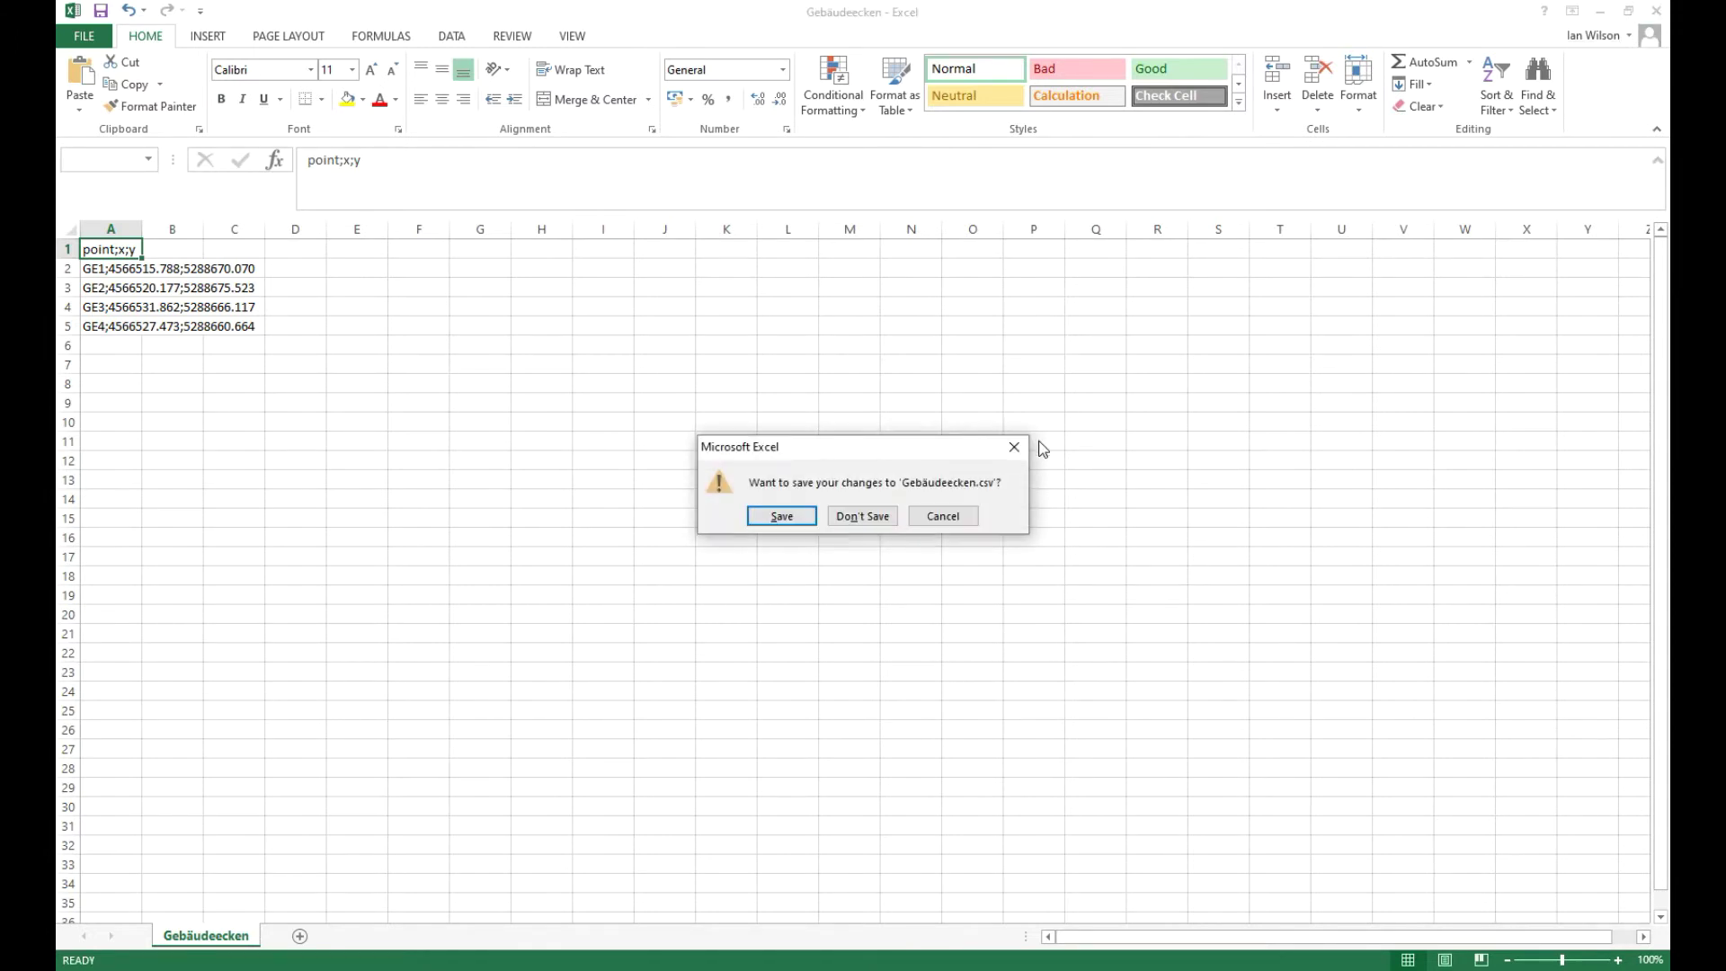
pyautogui.click(862, 516)
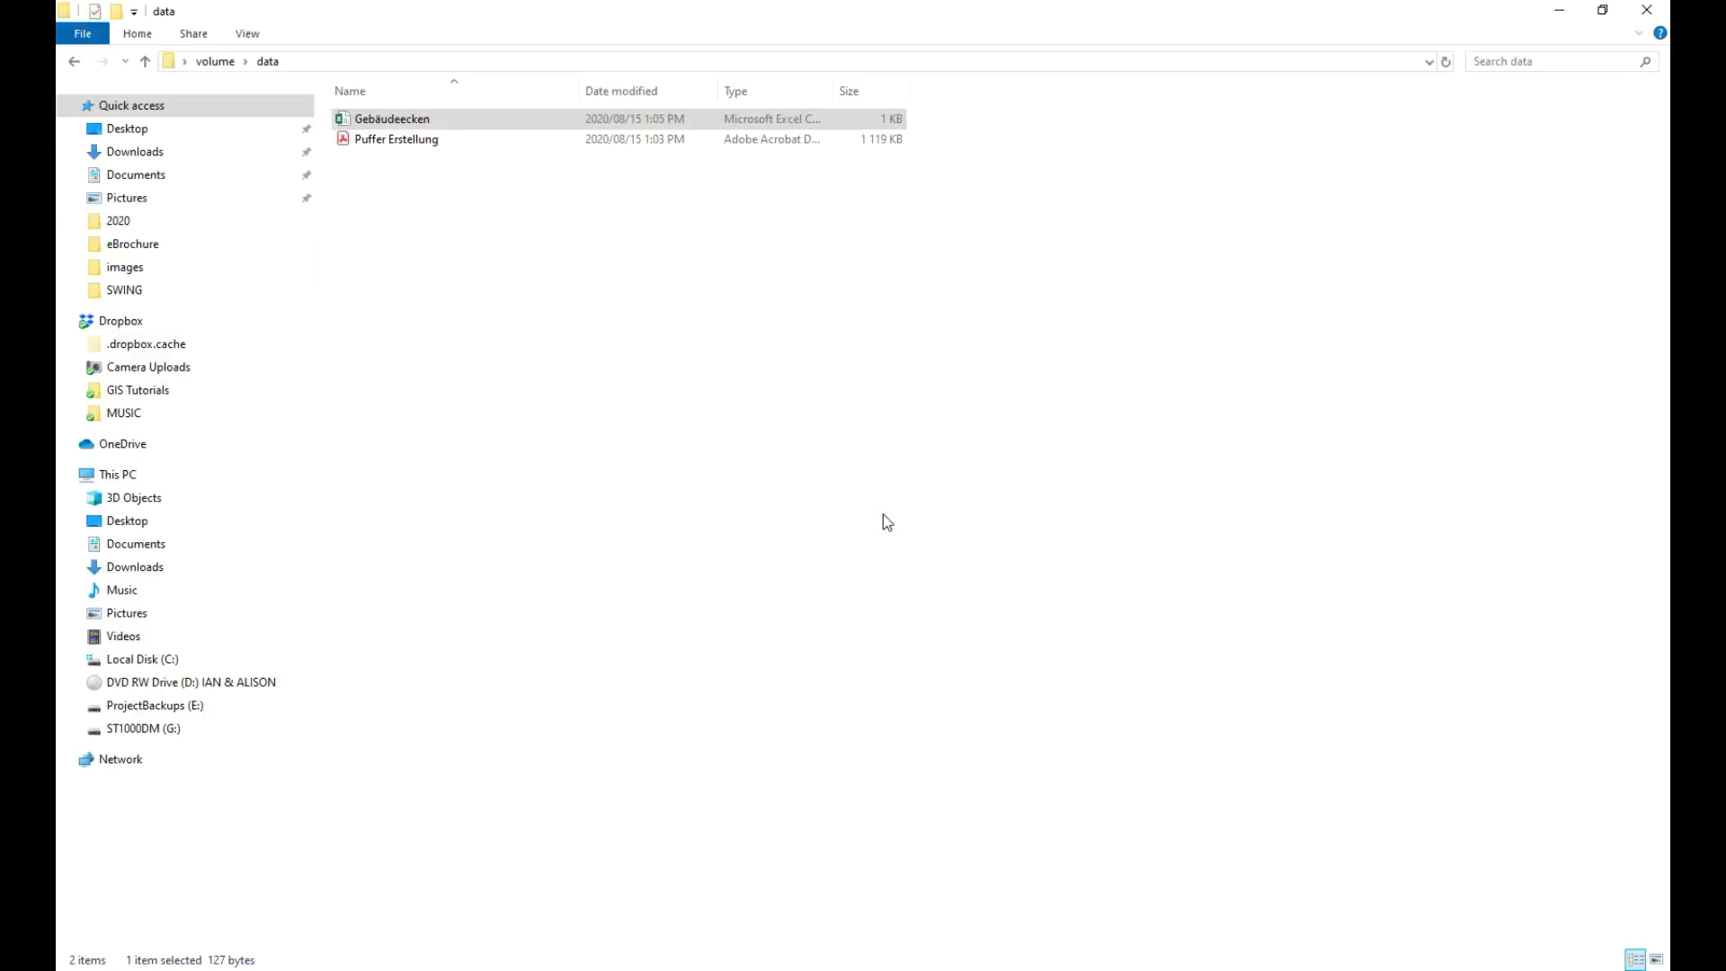
pyautogui.click(1656, 14)
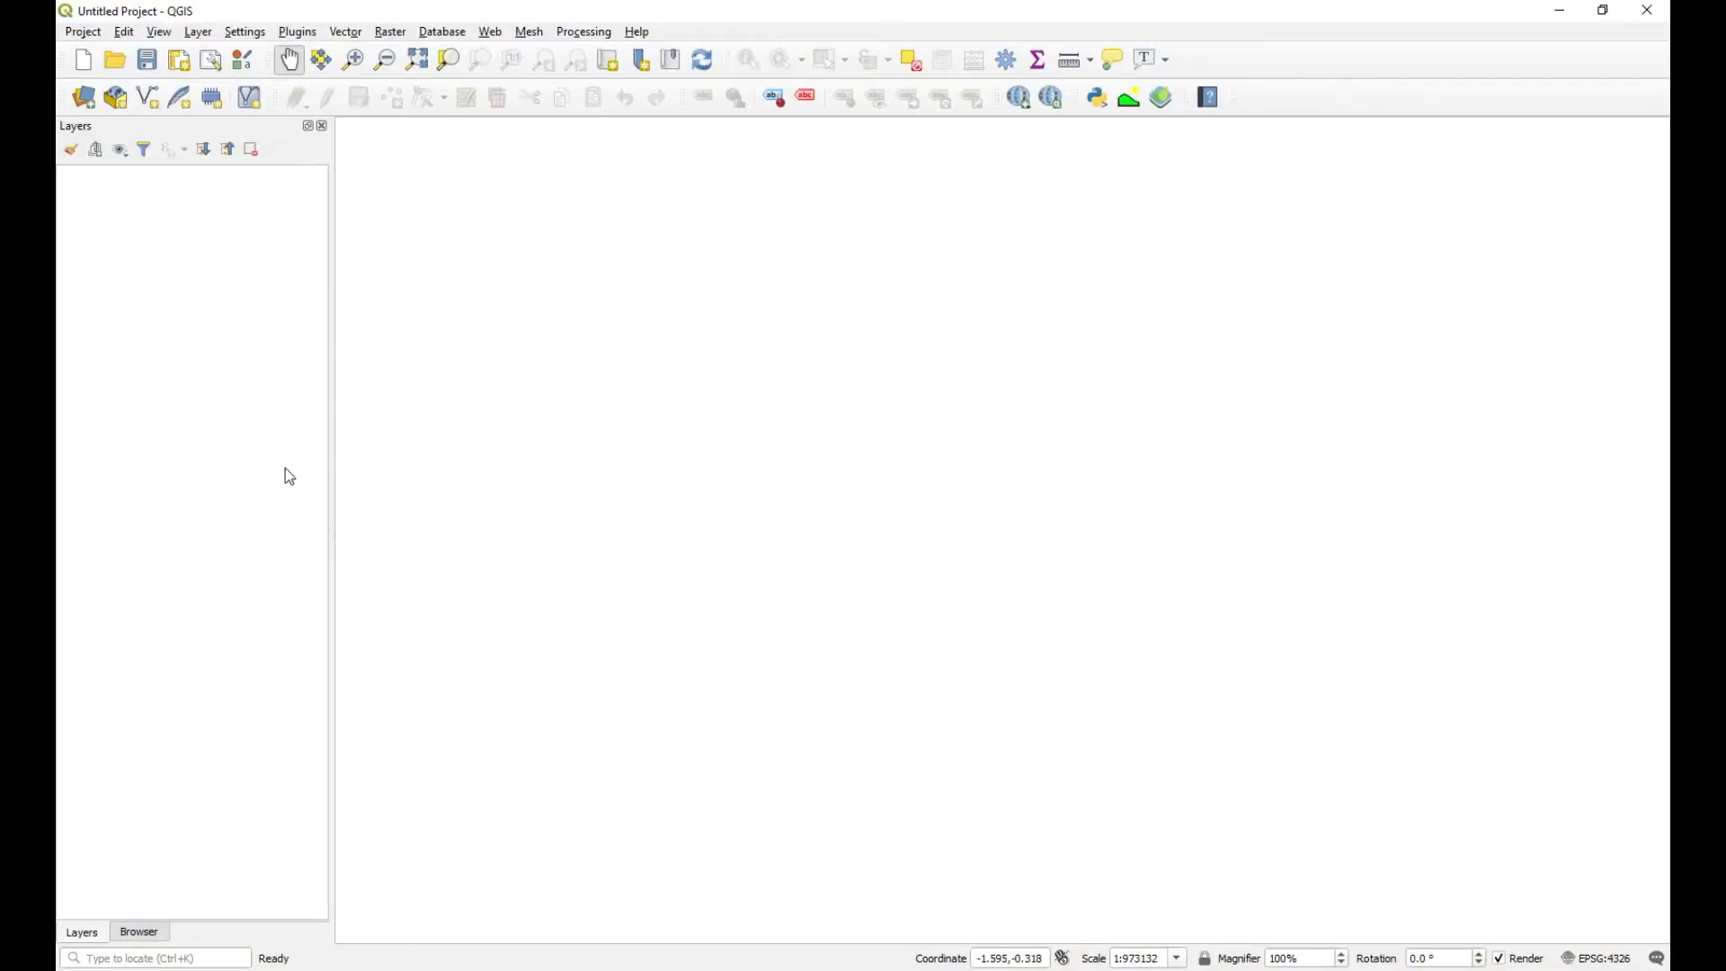
# Load Gebäudeecken.csv as delimited text with x/y fields in EPSG:31468 and accept the transformation
pyautogui.click(84, 102)
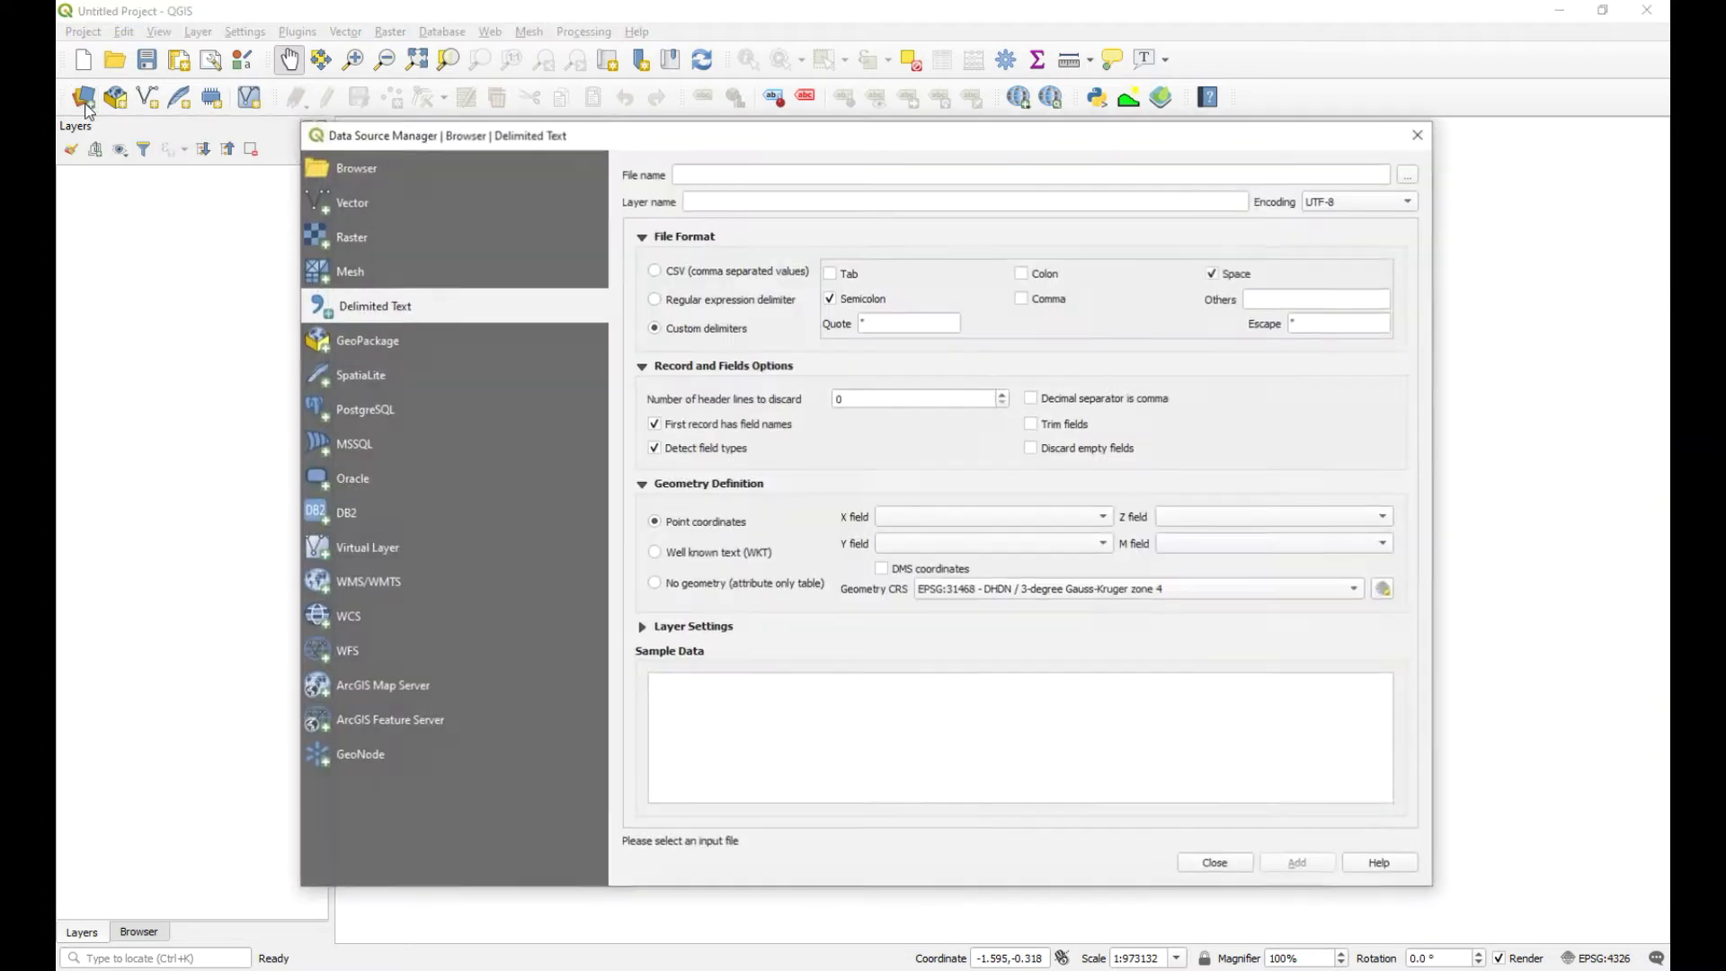
pyautogui.click(401, 266)
pyautogui.click(406, 302)
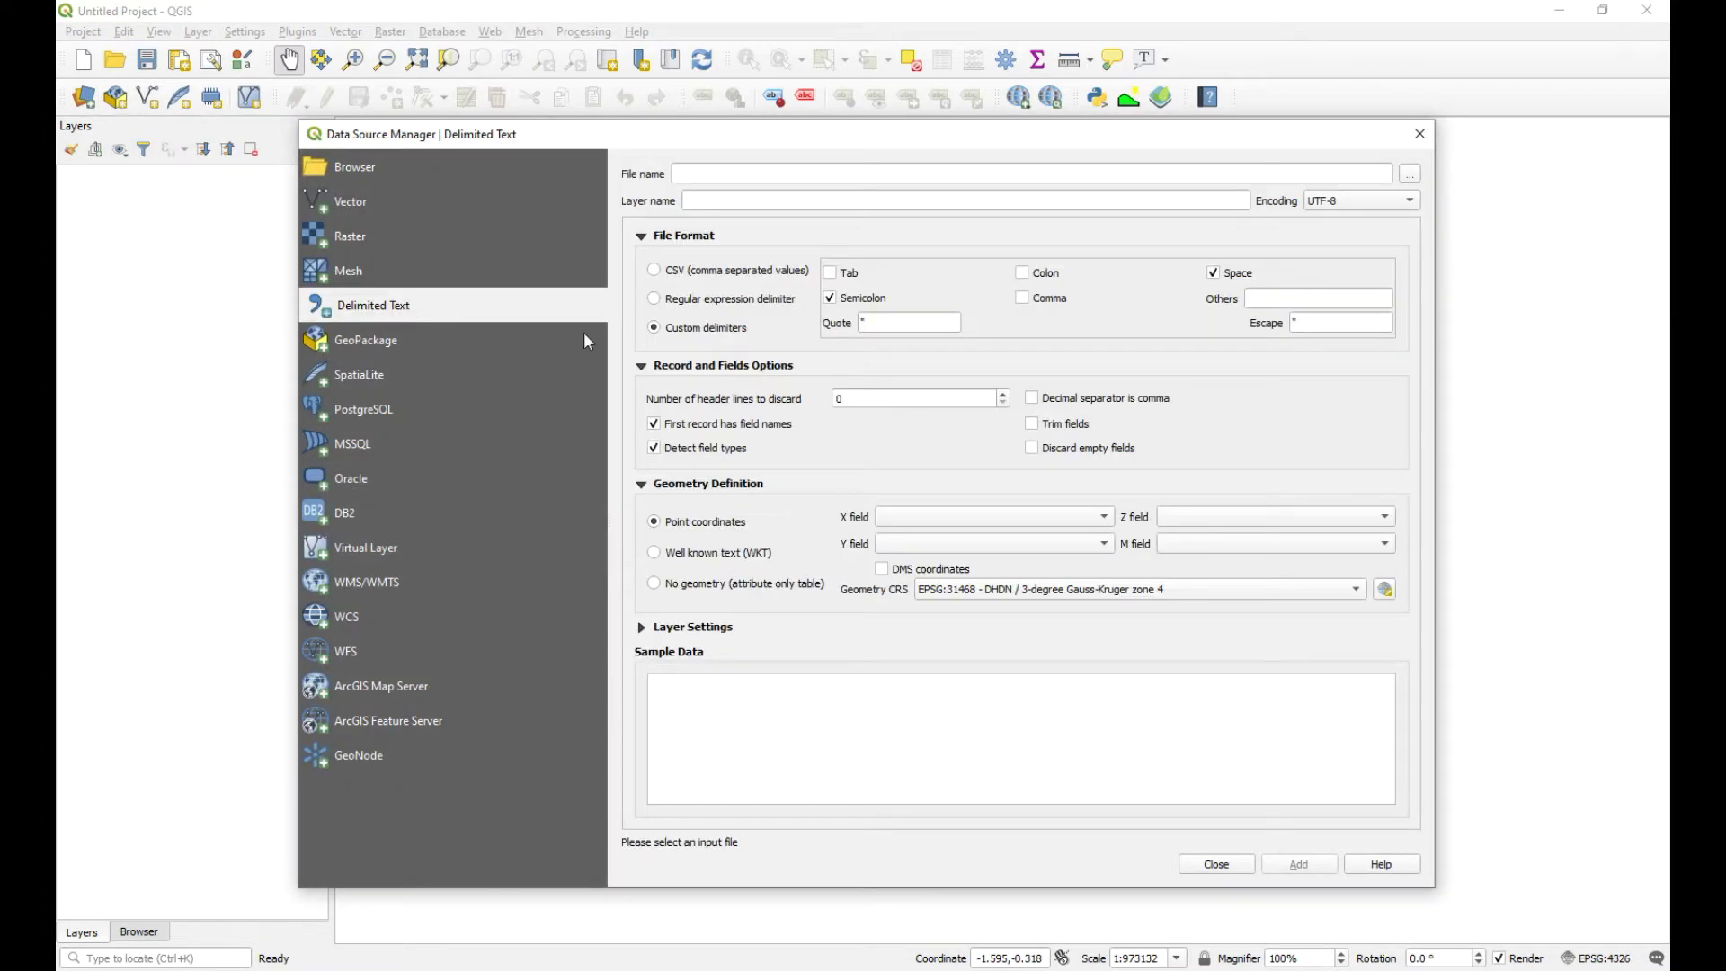
pyautogui.click(1409, 177)
pyautogui.click(641, 294)
pyautogui.click(1351, 817)
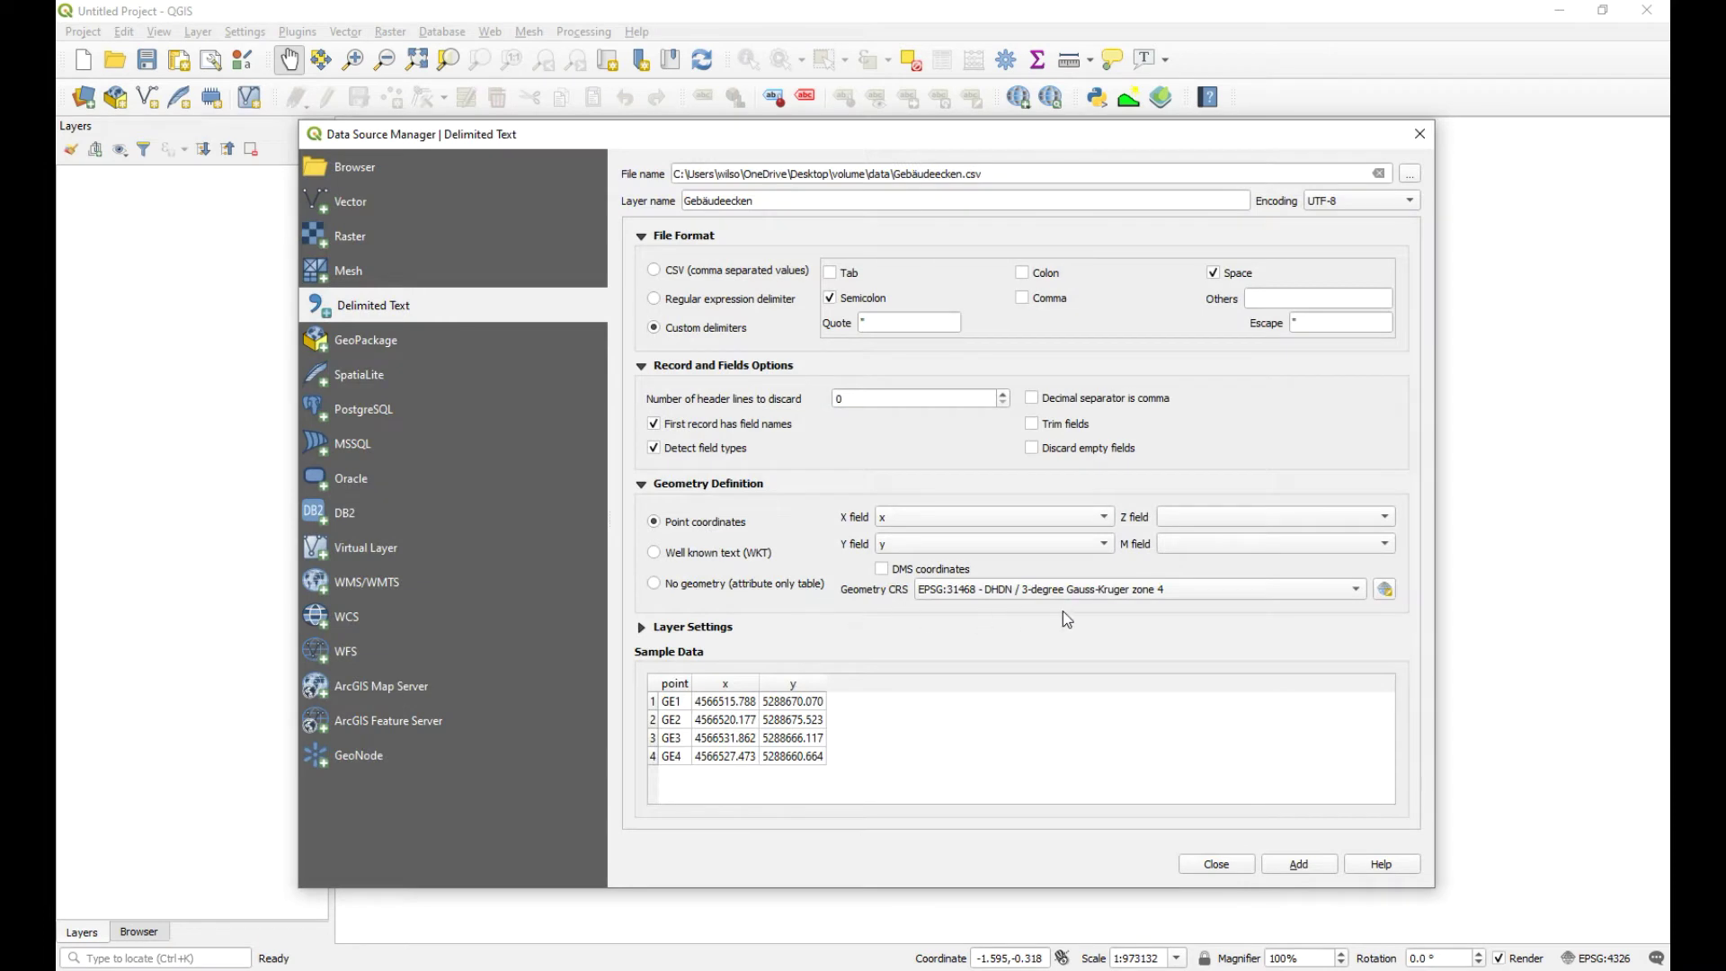
pyautogui.moveTo(1201, 594)
pyautogui.click(1315, 867)
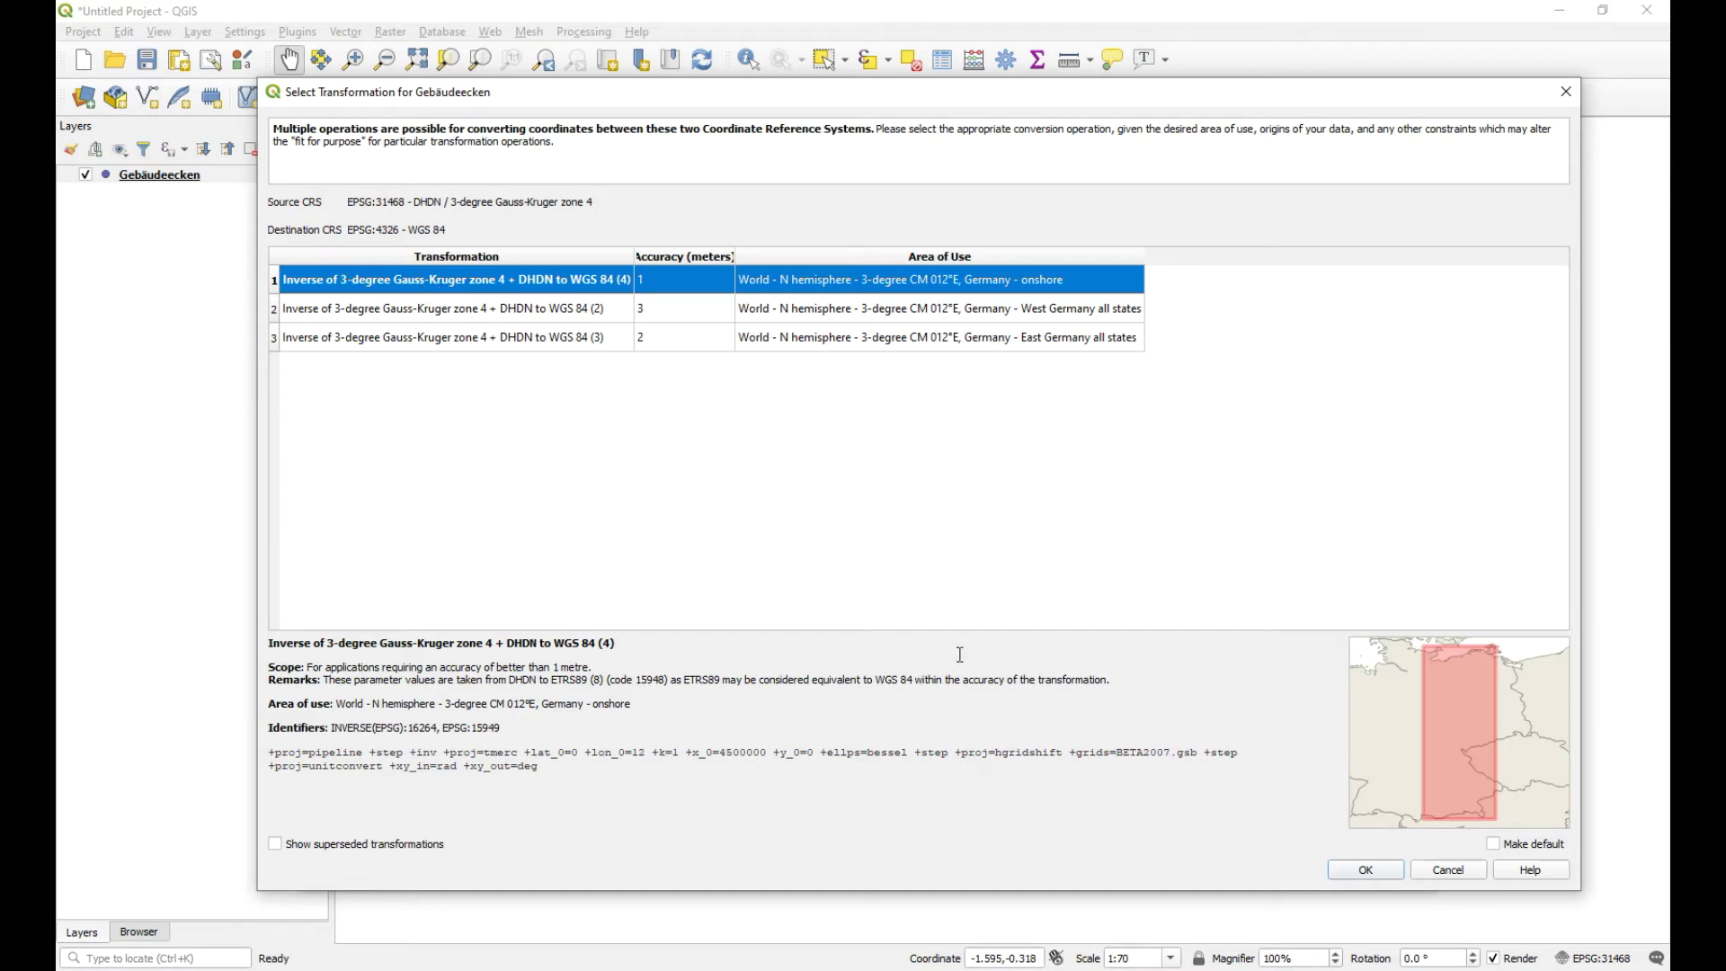
pyautogui.click(1381, 869)
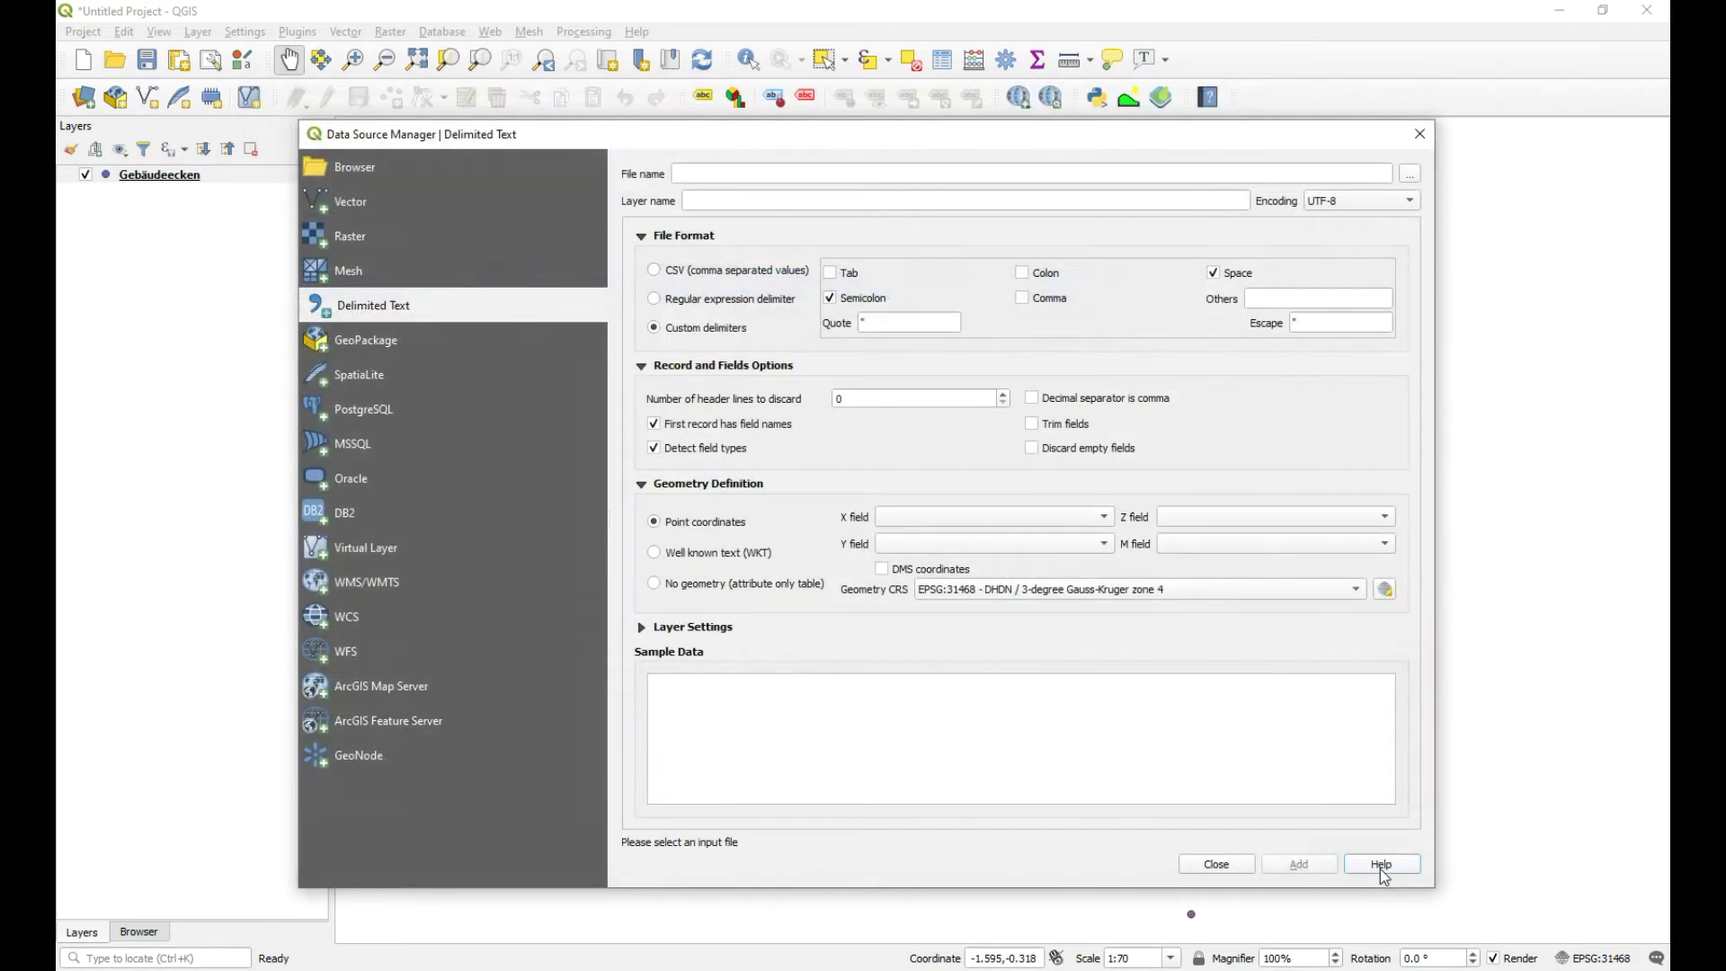
# Style the Gebäudeecken points as size-4 cyan markers and pan the map to centre them
pyautogui.click(1244, 862)
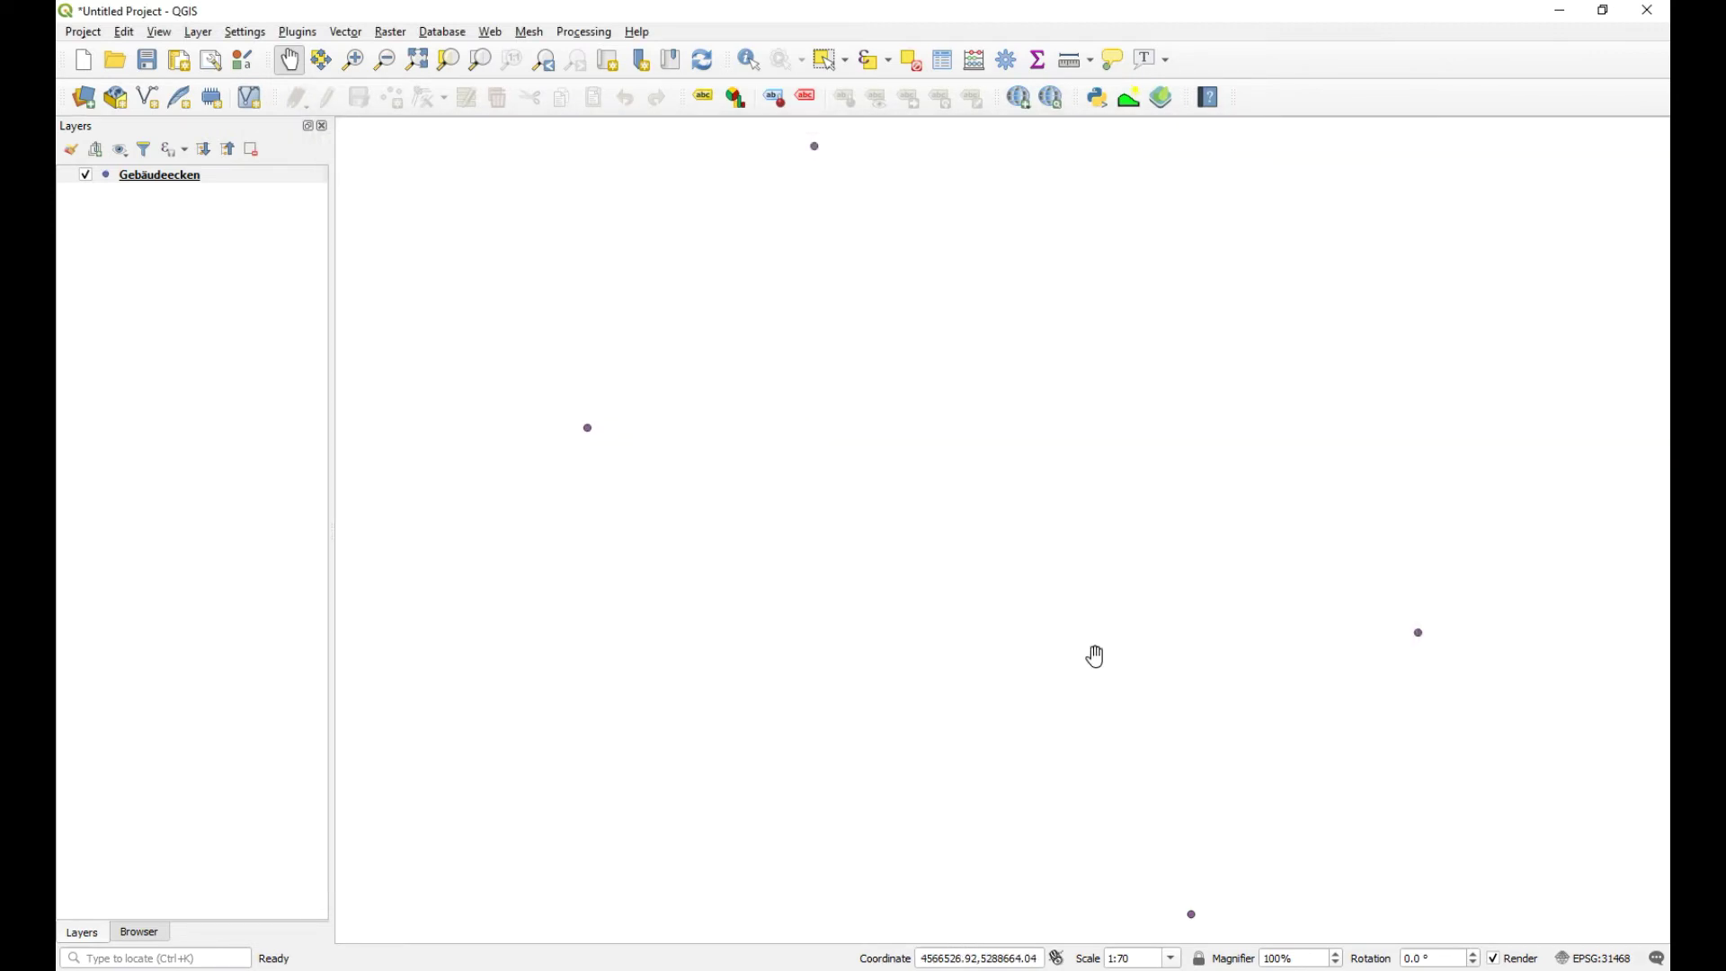
pyautogui.doubleClick(167, 178)
pyautogui.doubleClick(618, 357)
pyautogui.write('4')
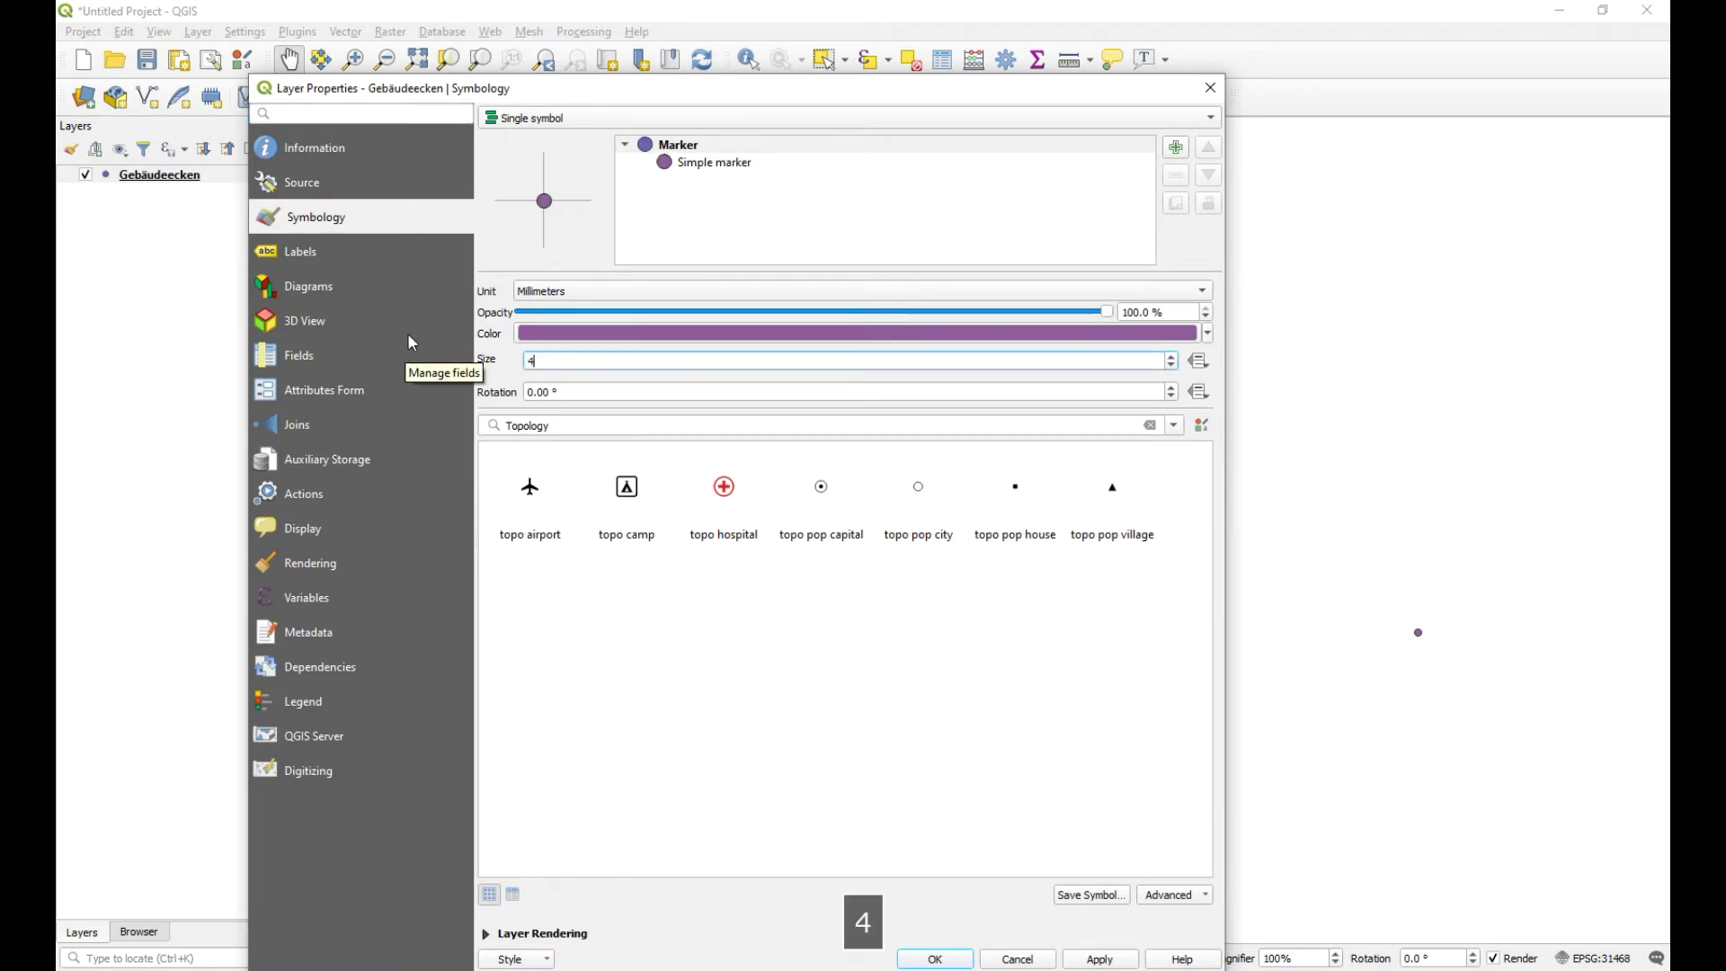
pyautogui.click(655, 333)
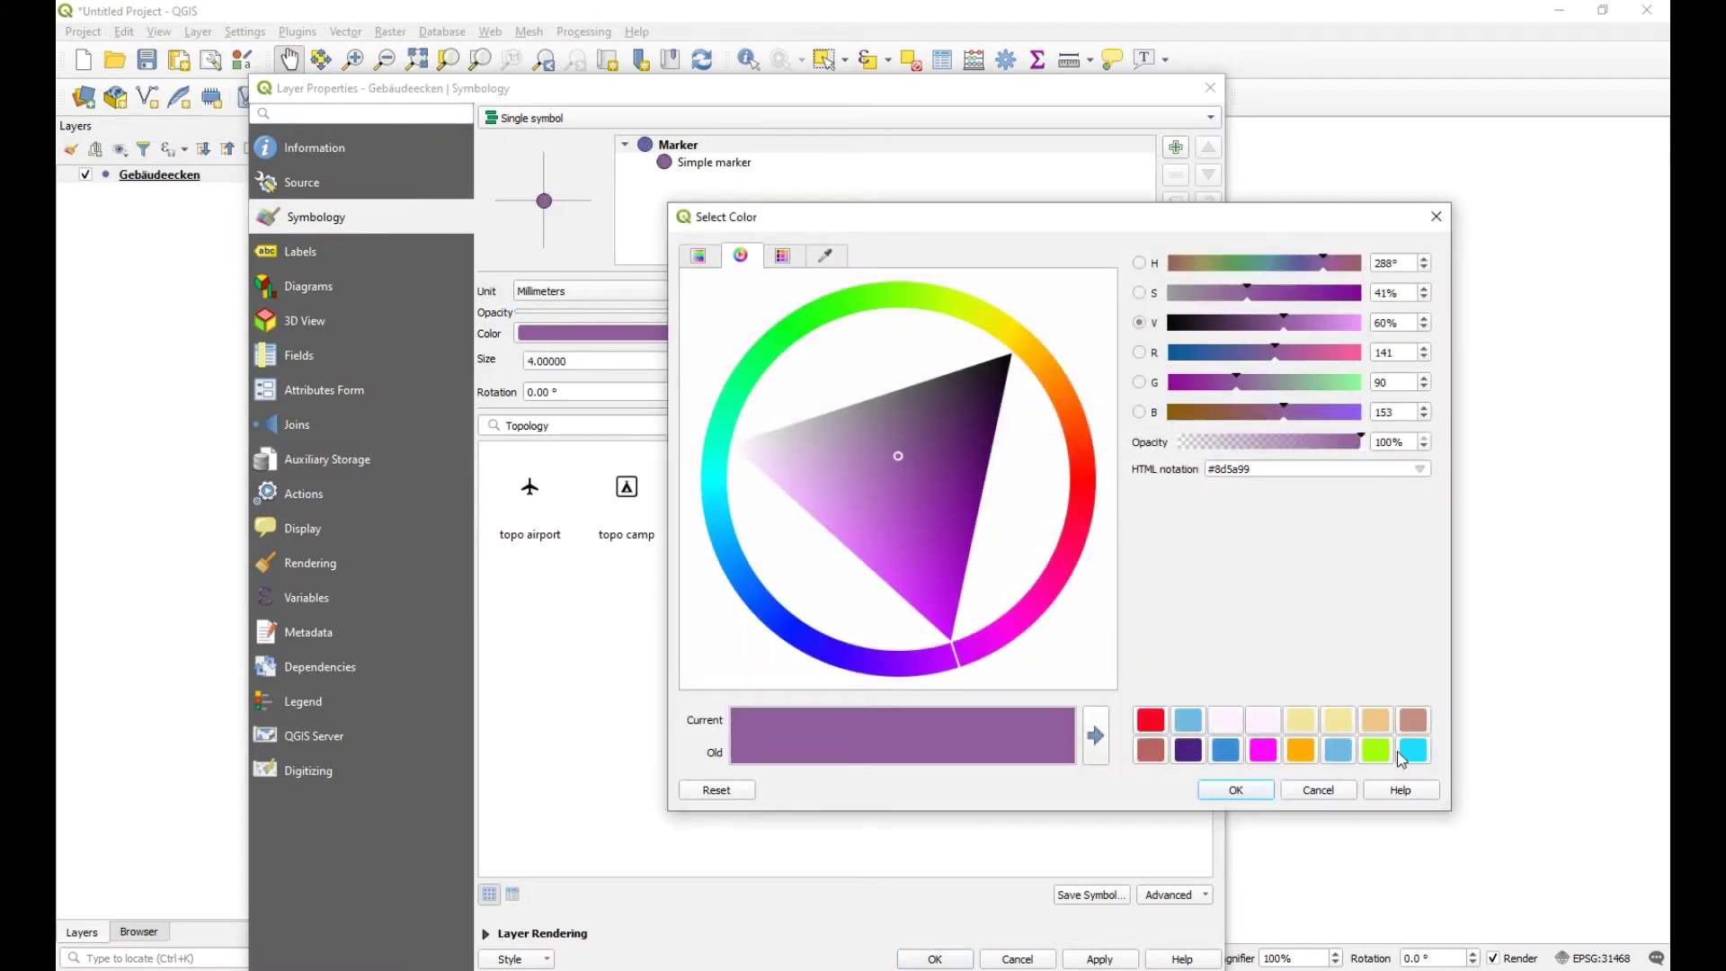
pyautogui.click(1404, 755)
pyautogui.click(1234, 789)
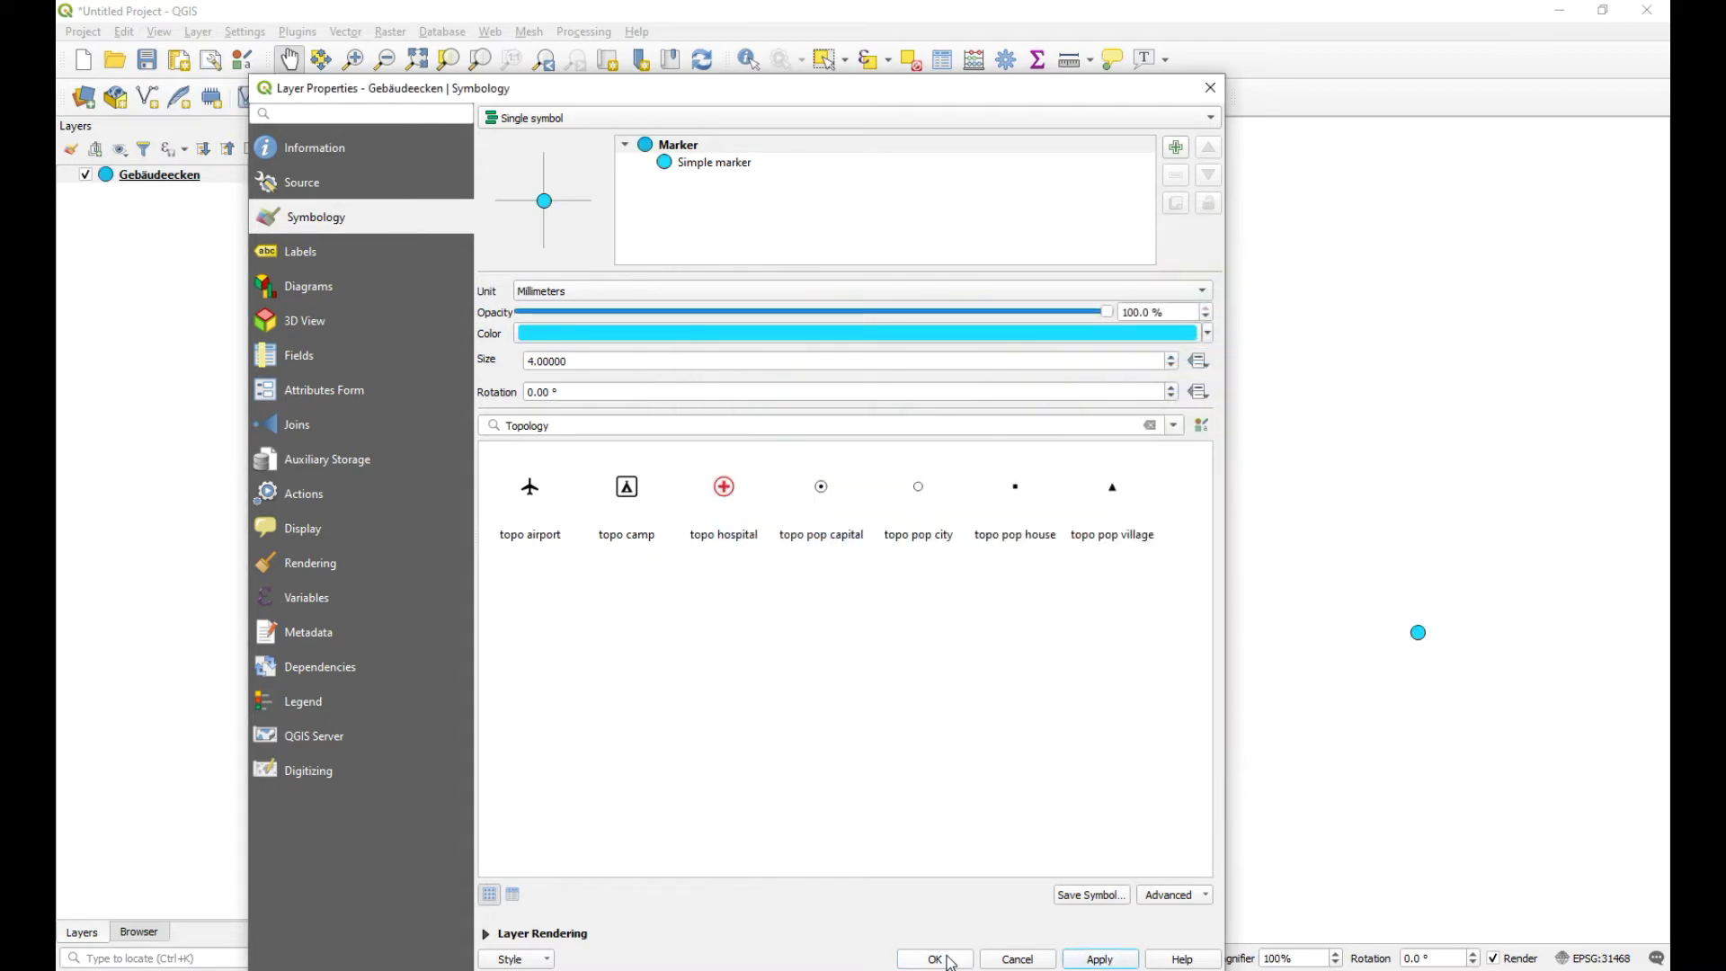
pyautogui.click(936, 958)
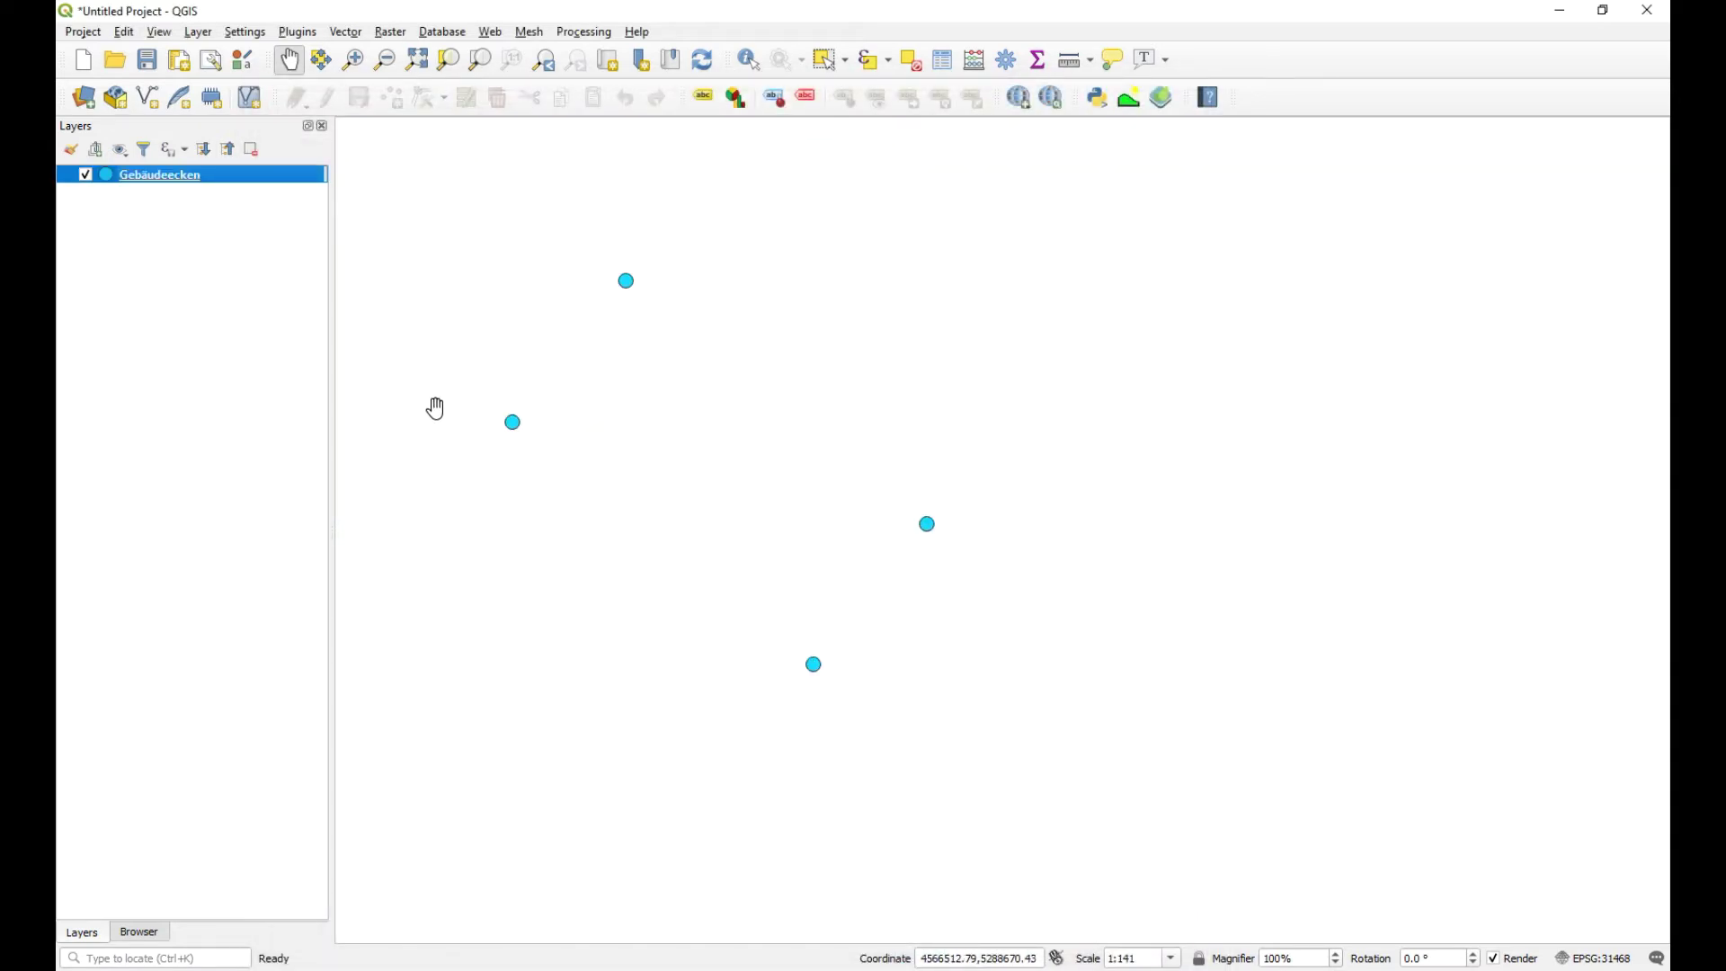
pyautogui.moveTo(678, 486); pyautogui.dragTo(844, 534)
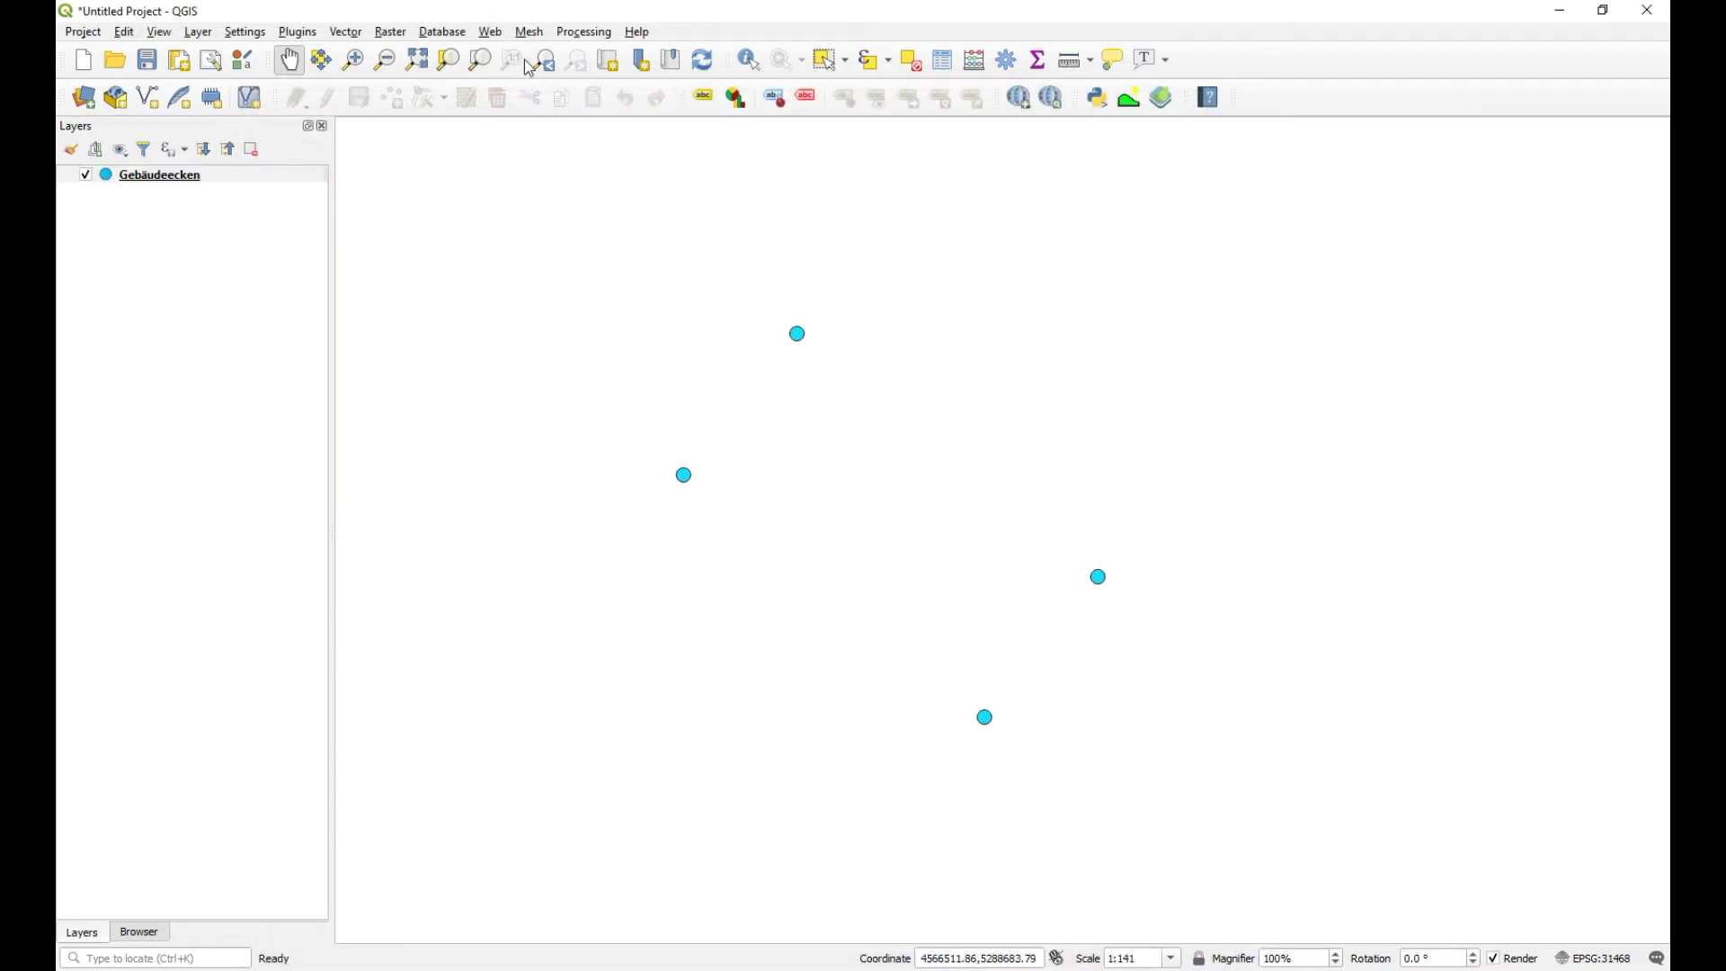
# Add the QuickMapServices OSM Standard basemap under the Gebäudeecken points, then open File Explorer
pyautogui.click(490, 36)
pyautogui.moveTo(558, 75)
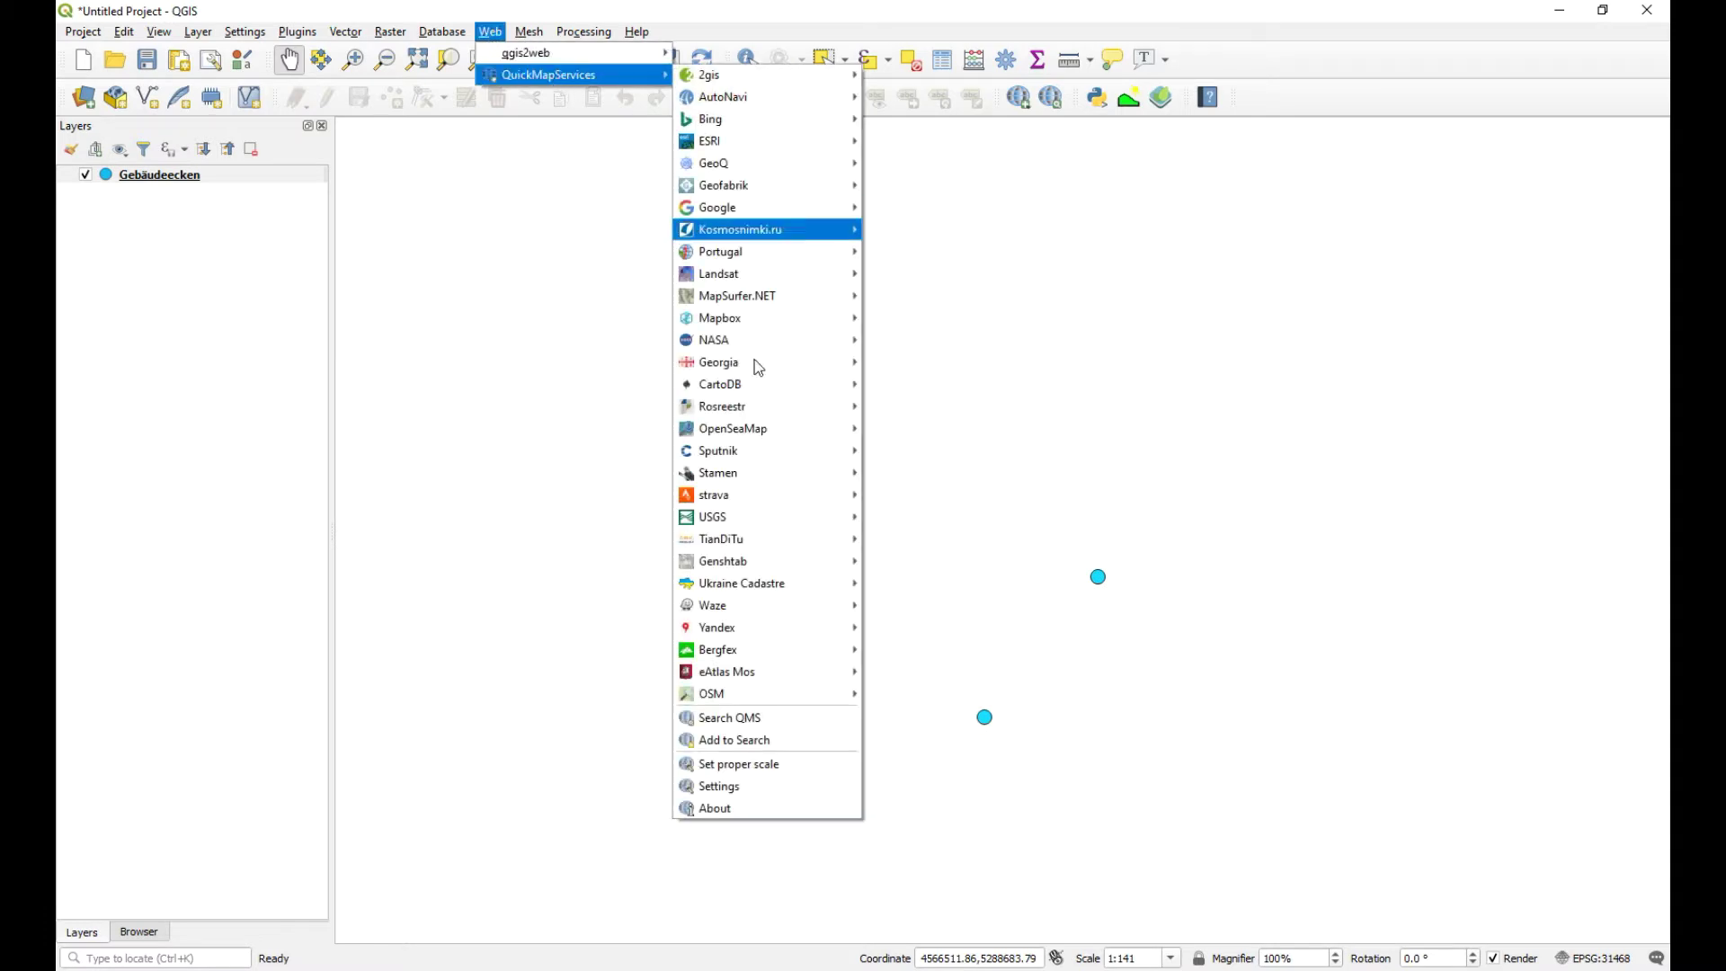
pyautogui.moveTo(779, 684)
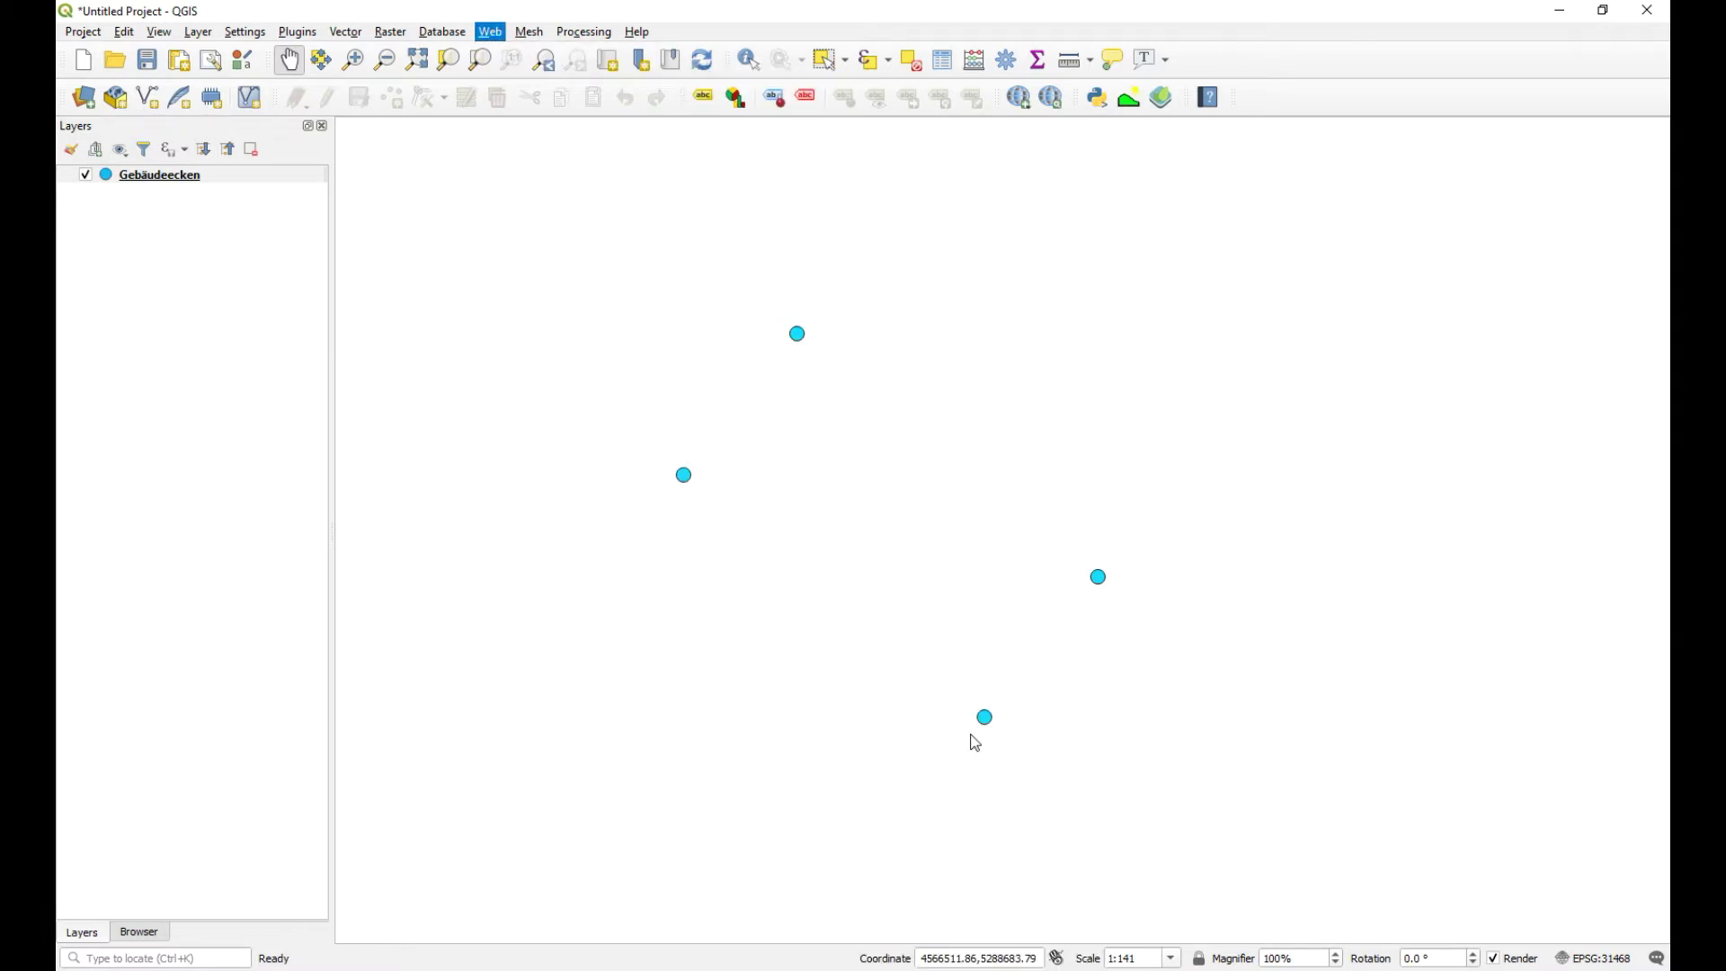
pyautogui.click(973, 741)
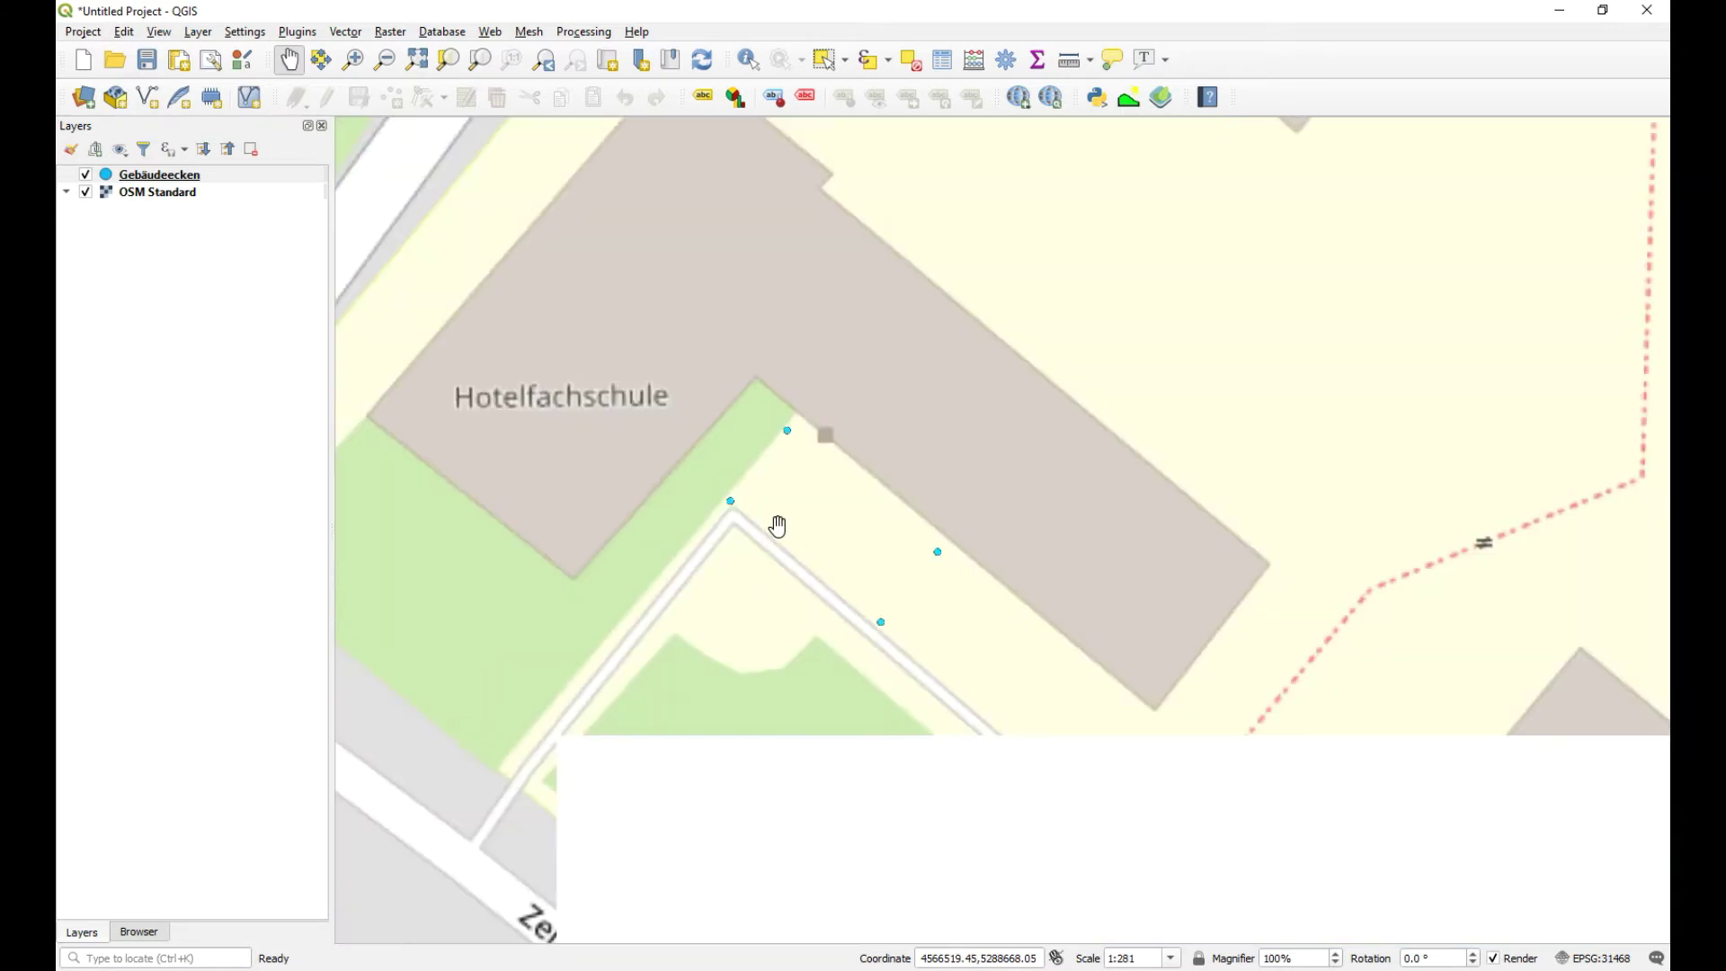
pyautogui.moveTo(777, 526); pyautogui.dragTo(849, 535)
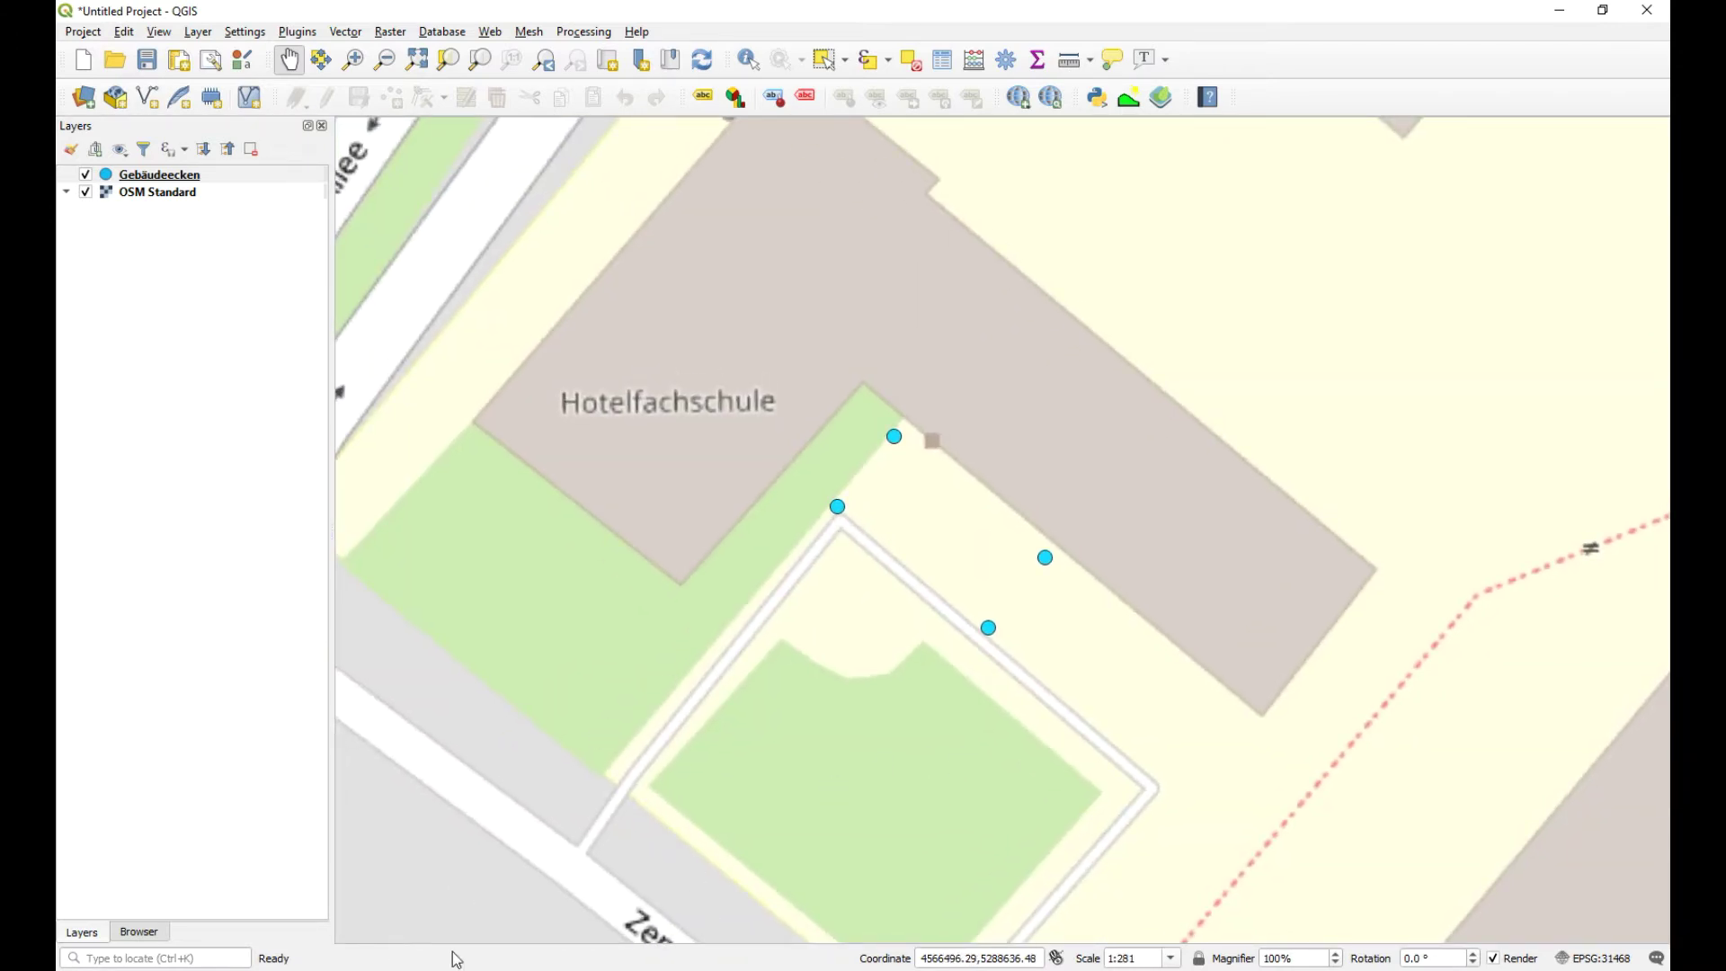
pyautogui.press('super+e')
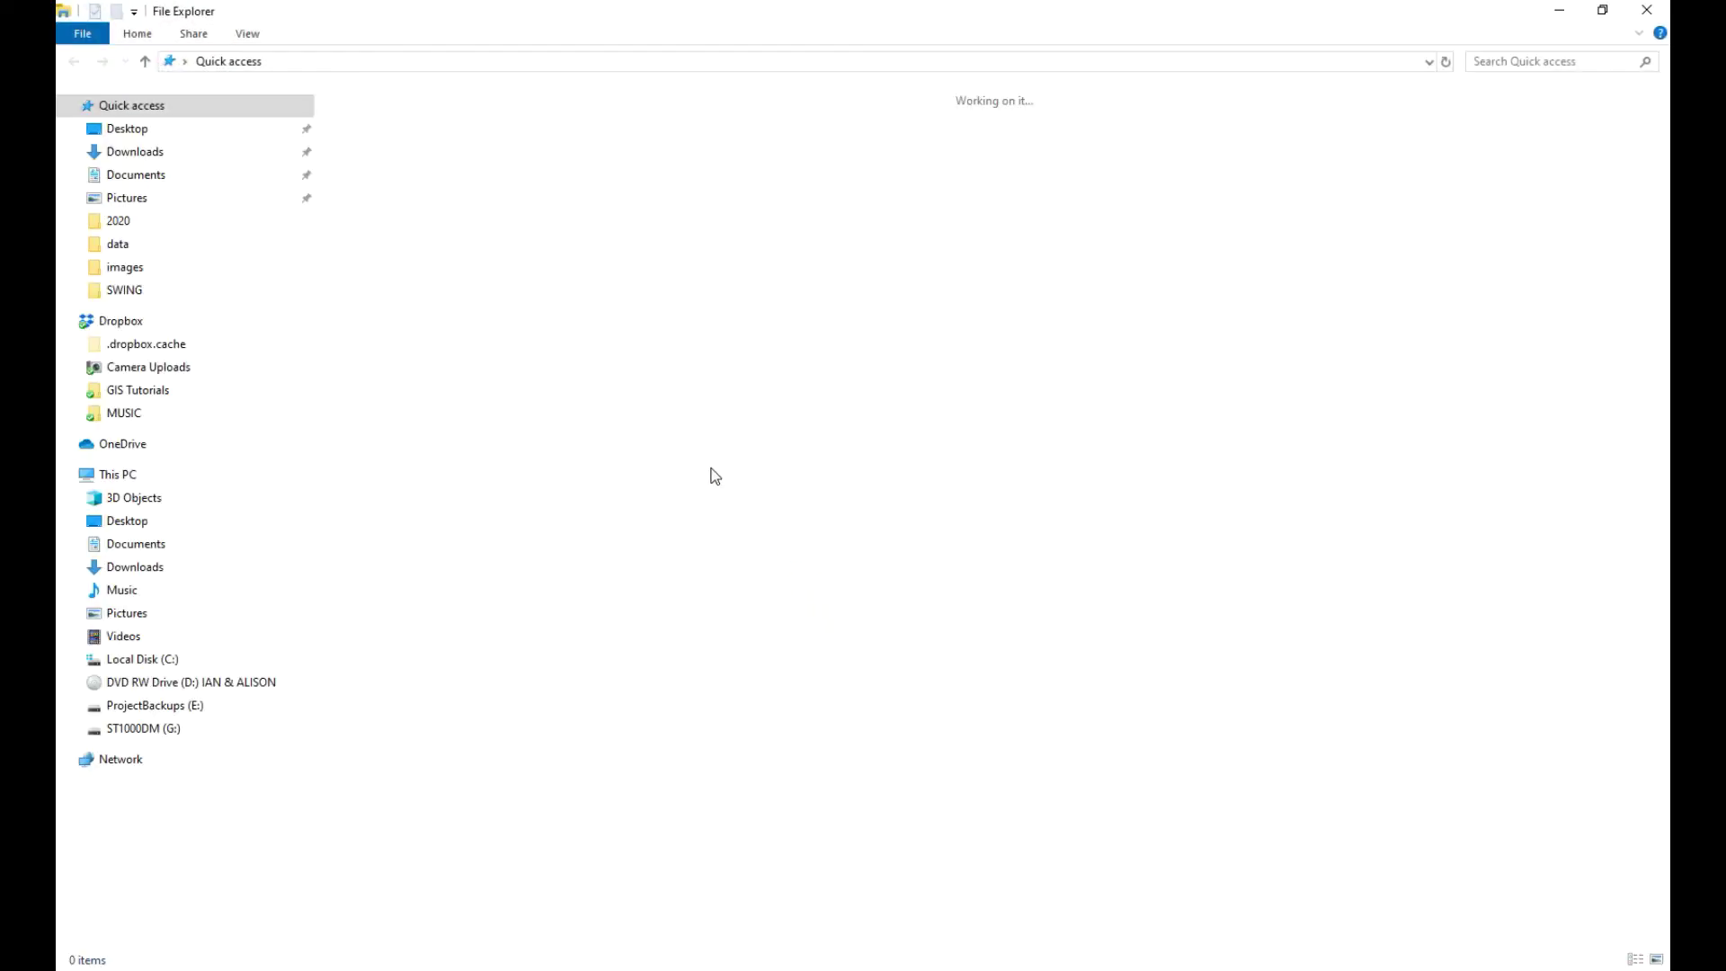